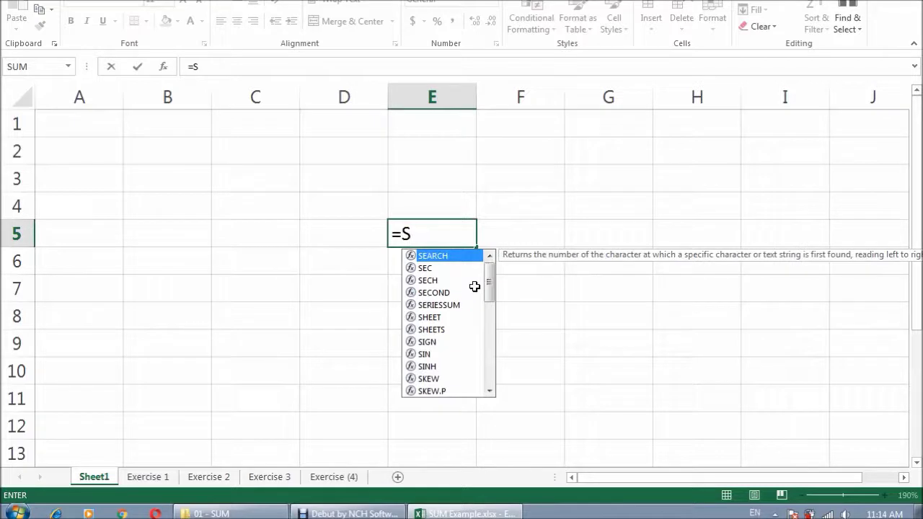
Complete the formula in cell E5 as =SUM(10, 20, 30) and commit it
mouse_move(491, 286)
left_mouse_down()
mouse_move(490, 386)
mouse_move(488, 270)
left_mouse_up()
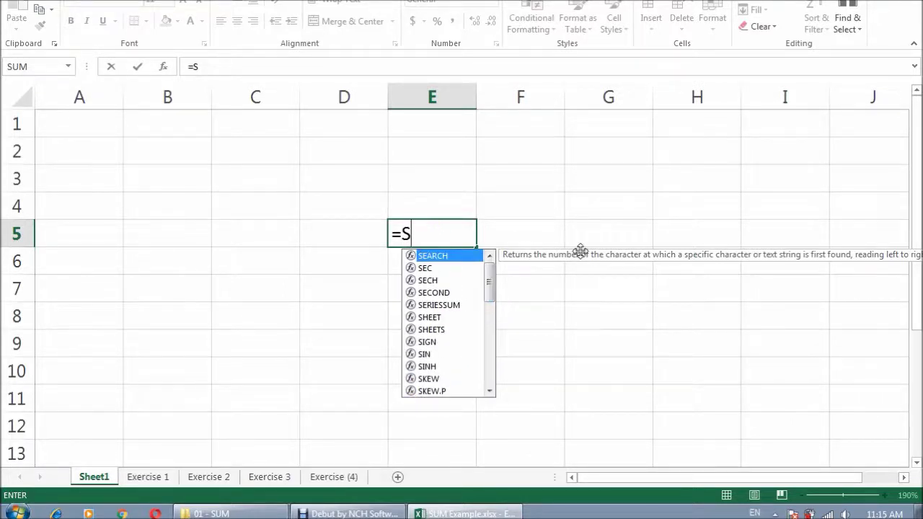
type("U")
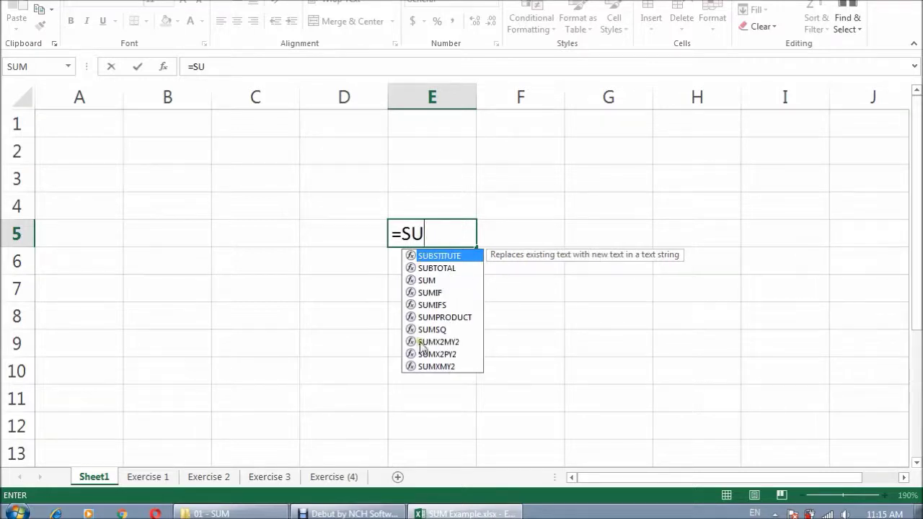
type("M")
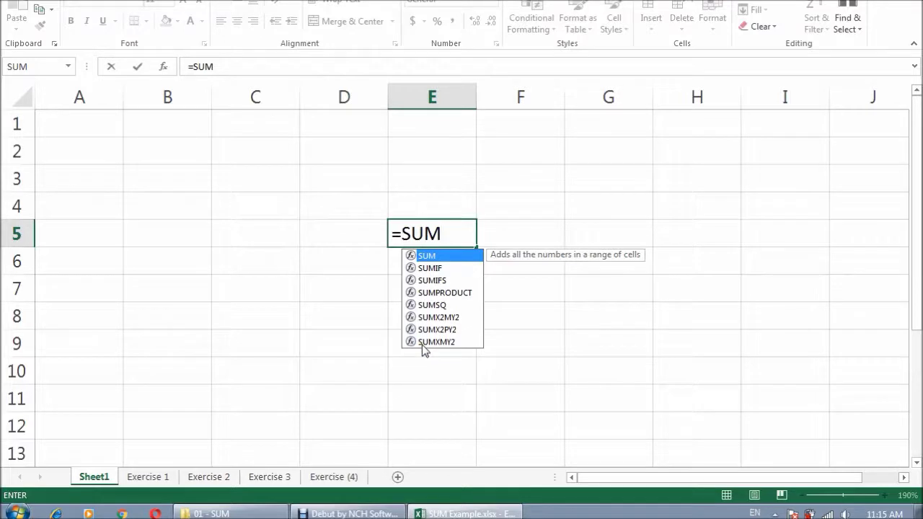
type("(")
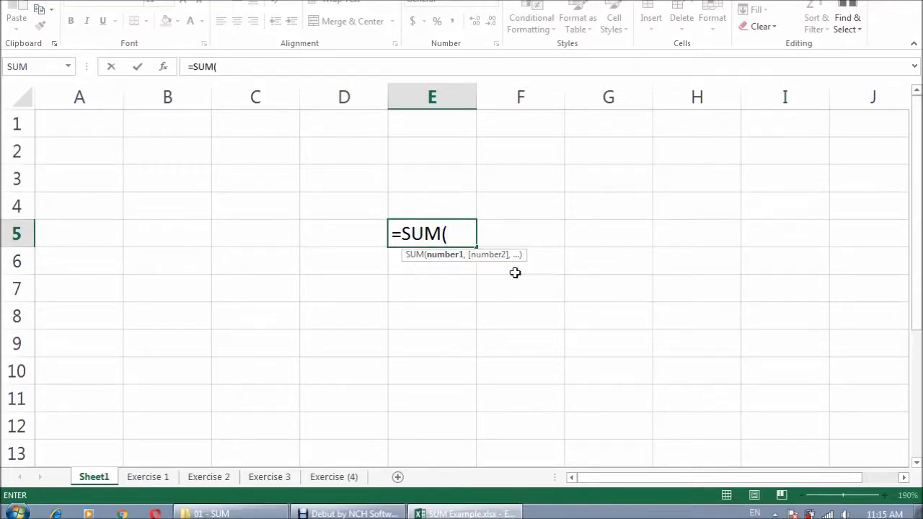
type("10,")
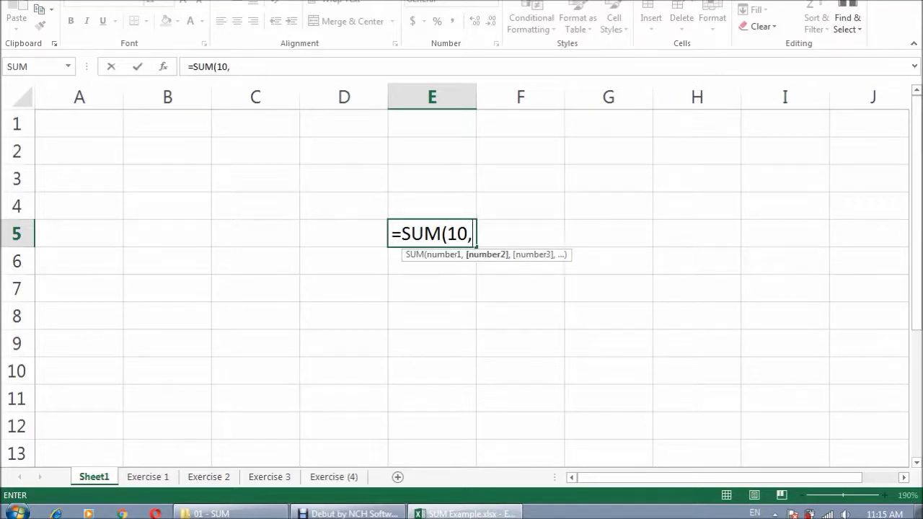
type(" 20, 30)")
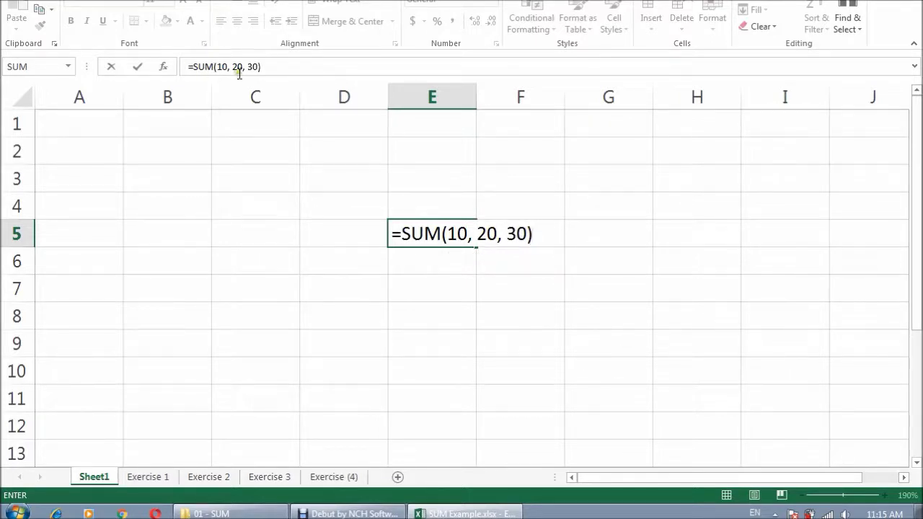
left_click(540, 321)
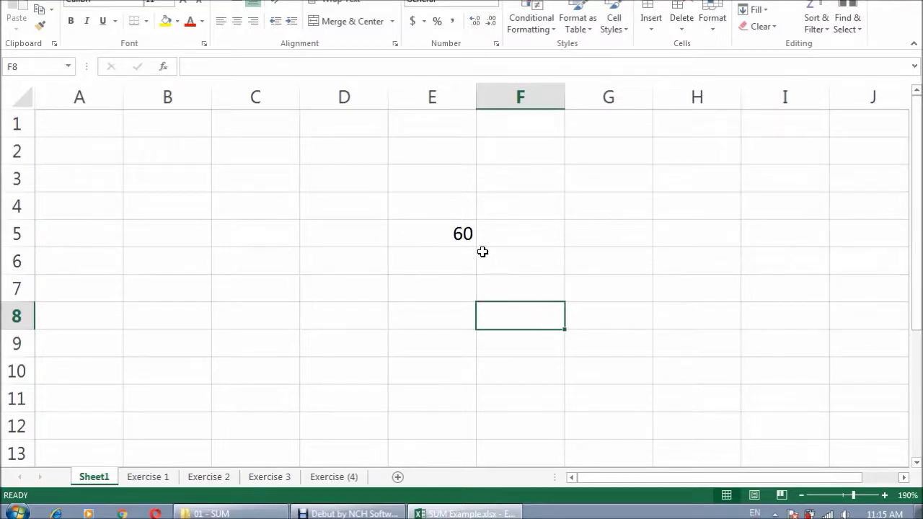
Inspect the SUM formula in cell E5 and its arguments, both in the formula bar and within the cell
left_click(450, 236)
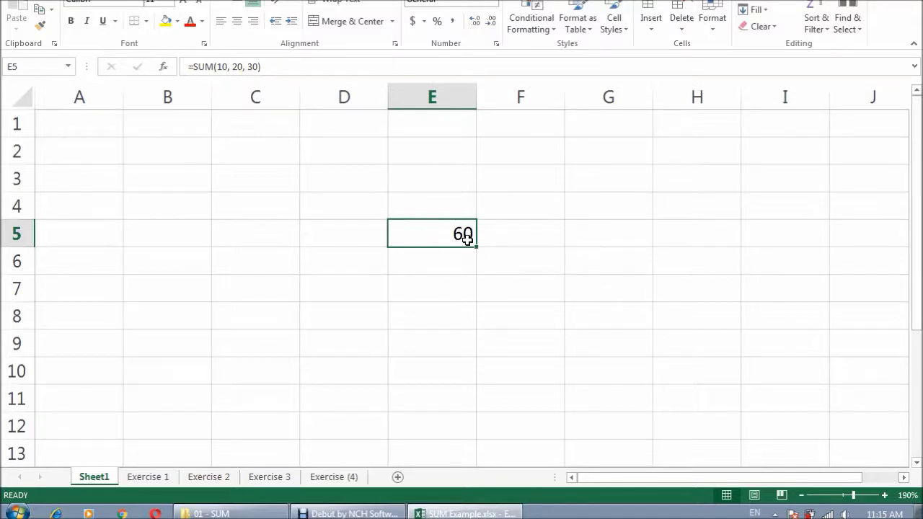
left_click(273, 66)
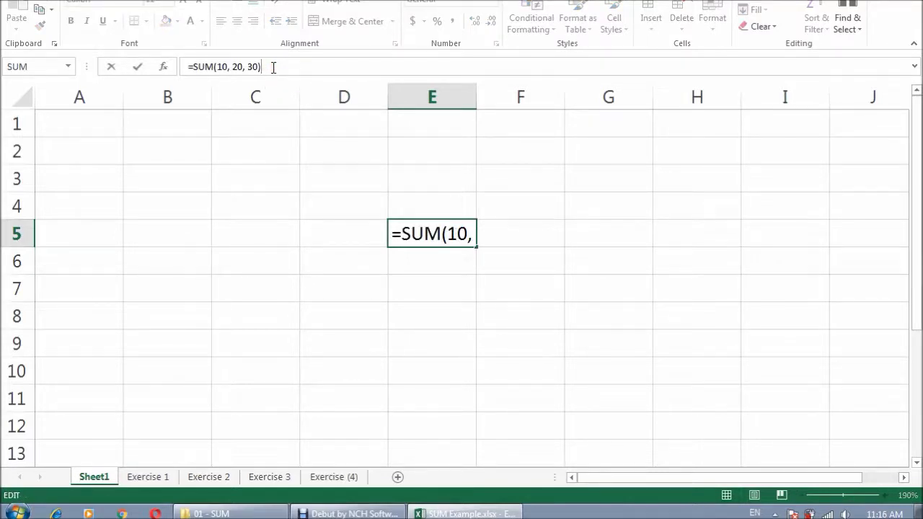
left_click(252, 66)
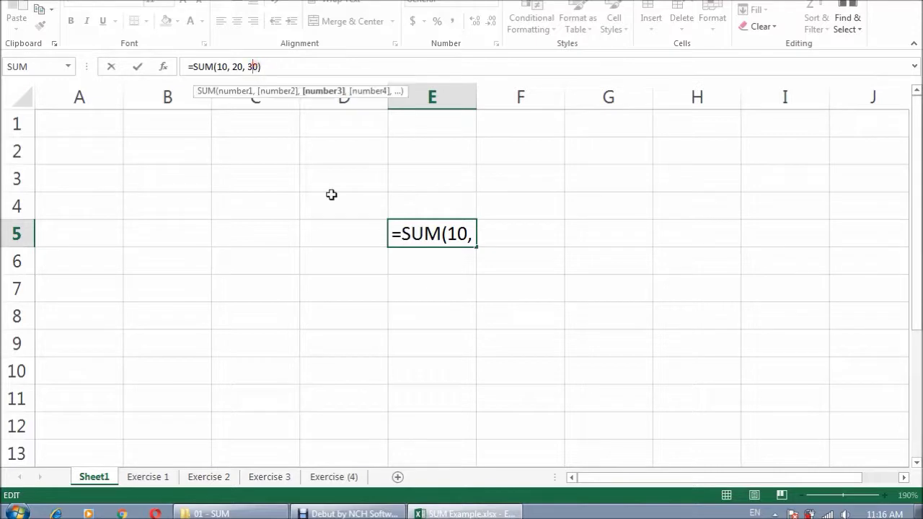
key("Right")
key("Left")
key("Left")
left_click(474, 132)
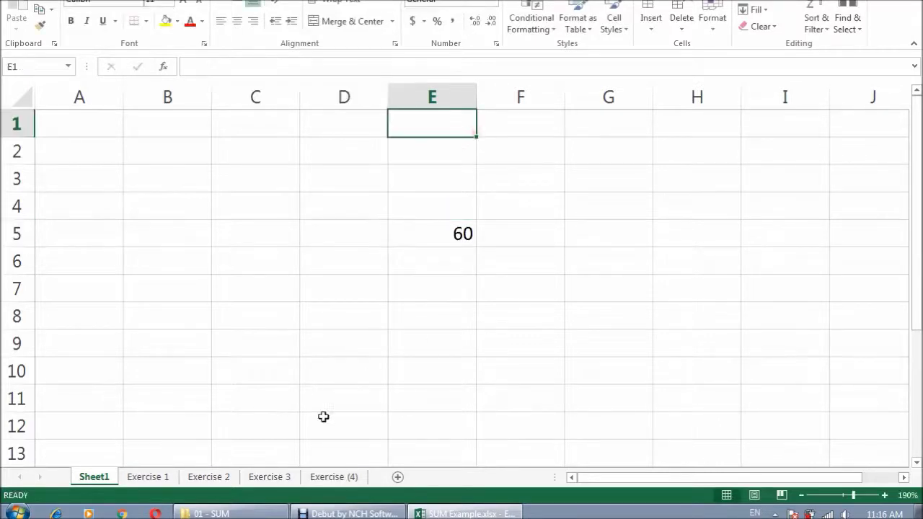
left_click(428, 229)
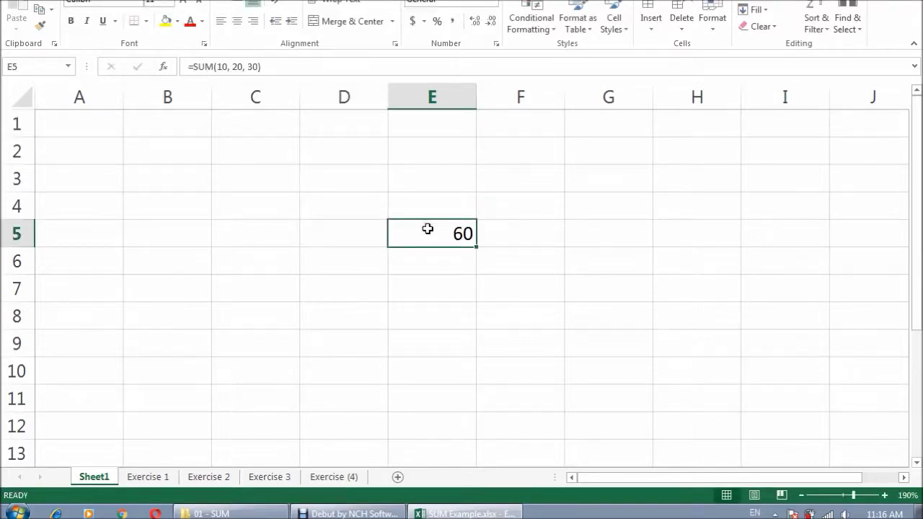
key("F2")
left_click(519, 313)
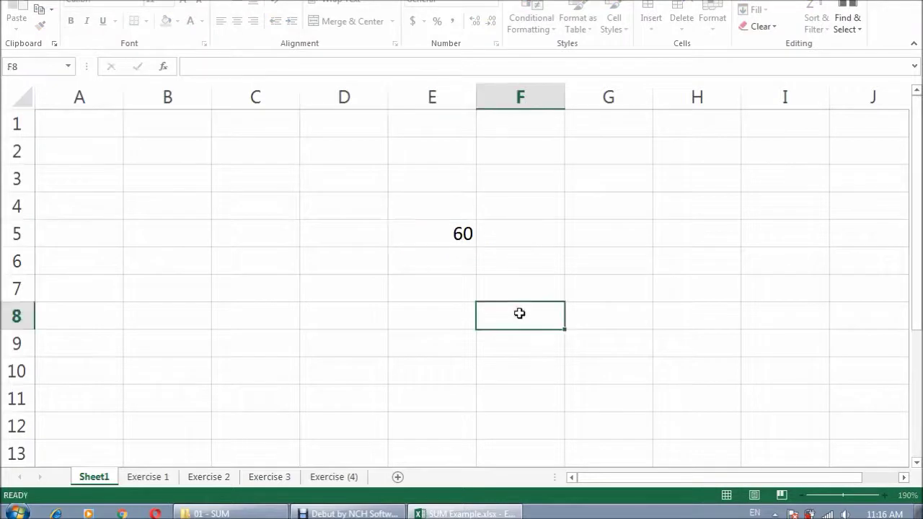
Add 5 as a fourth argument to the SUM formula in cell E5
double_click(433, 238)
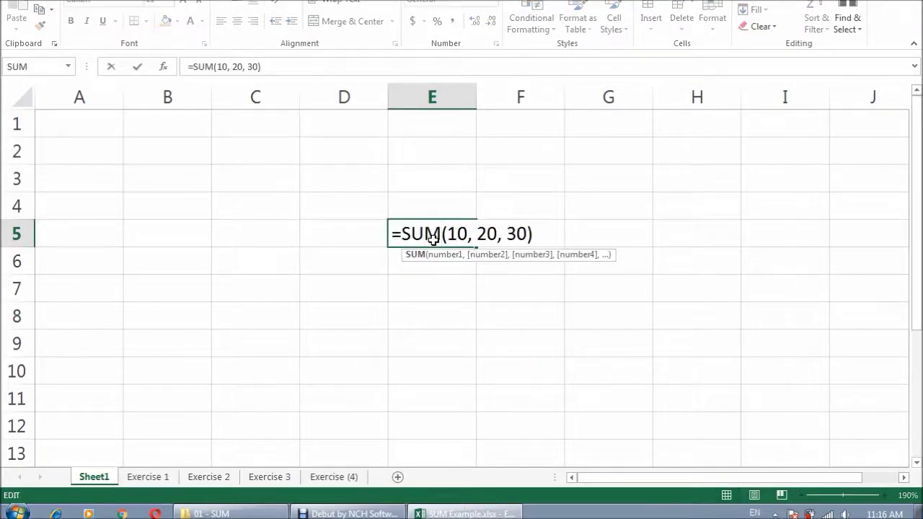
left_click(524, 233)
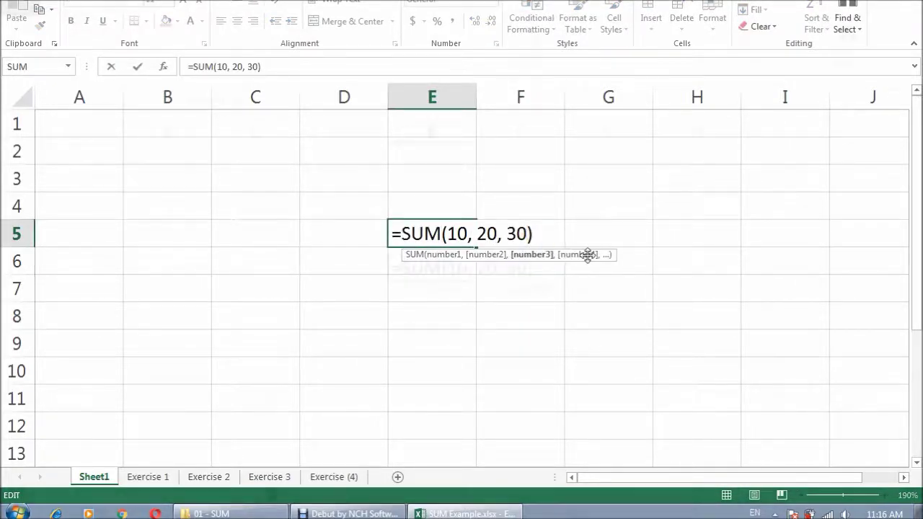
type(",5")
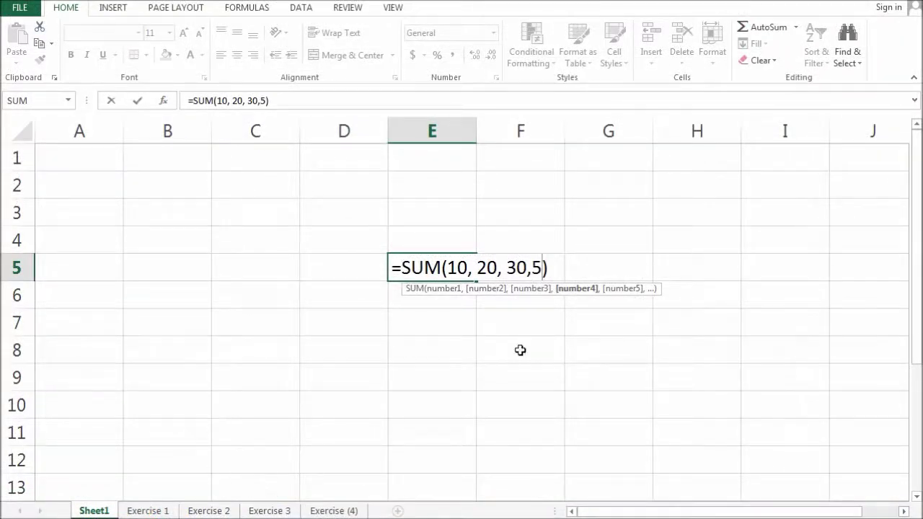
key("Return")
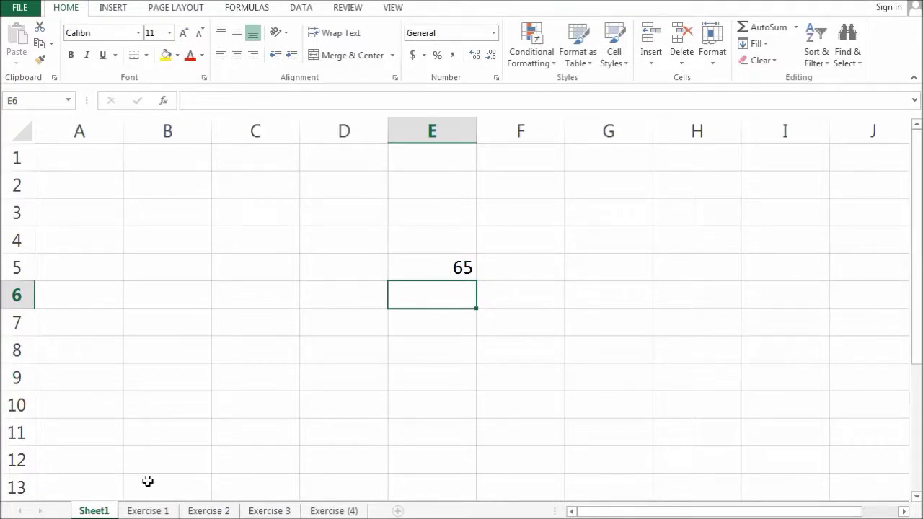
Remove the fourth argument from the SUM formula in E5 and change the third argument to 30+1
double_click(456, 268)
left_click(532, 267)
key("BackSpace")
key("BackSpace")
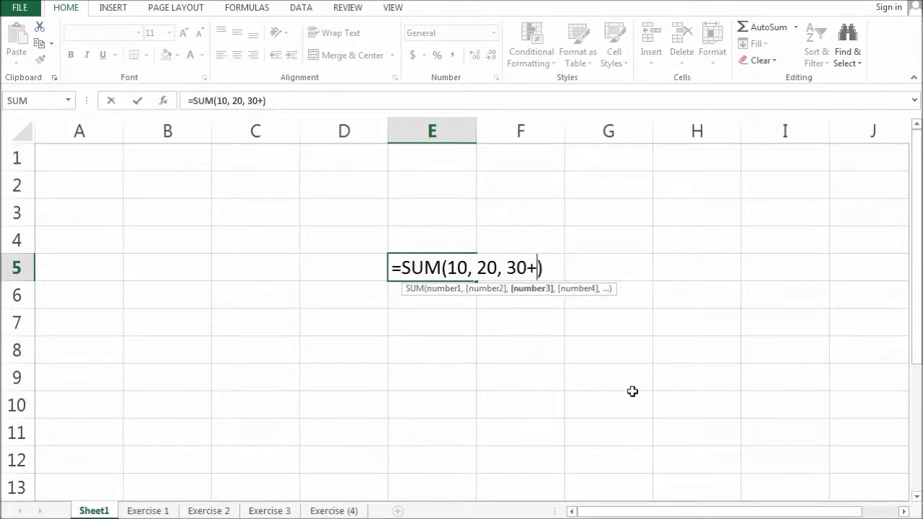
type("+1")
left_click_drag(507, 264, 546, 268)
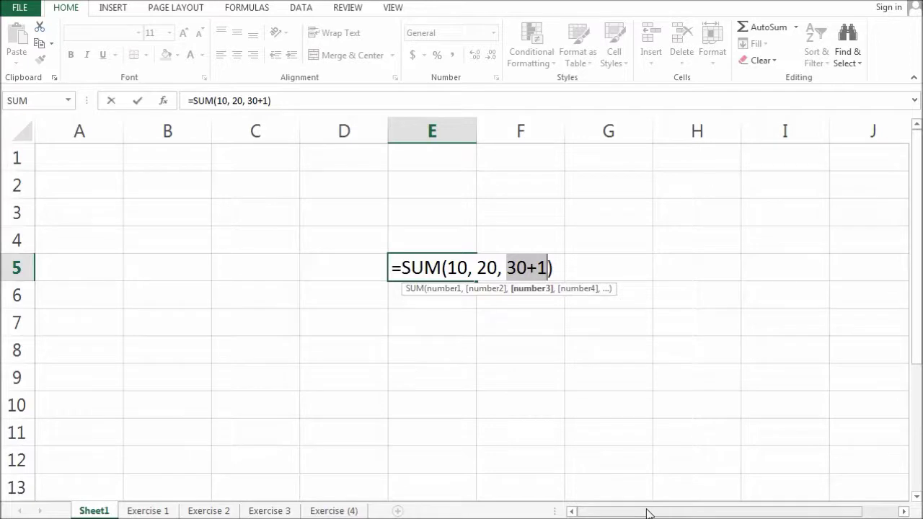
key("Return")
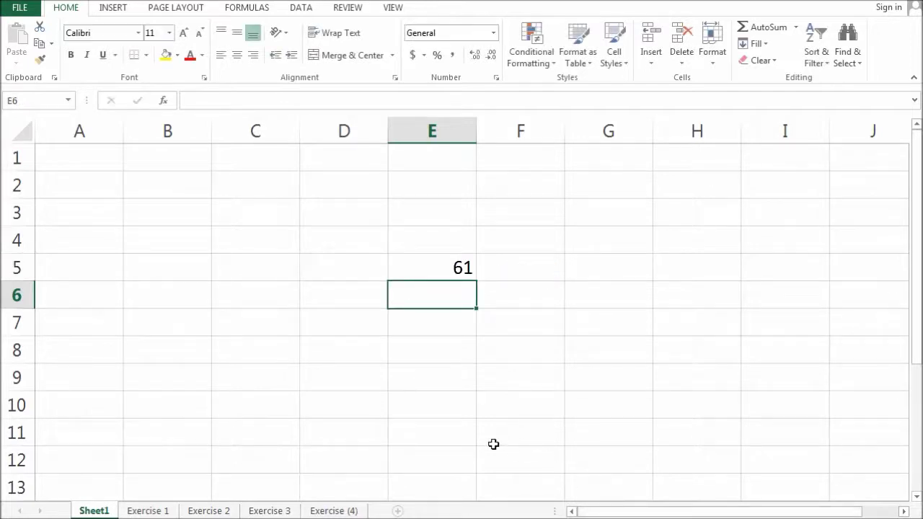
Change the first argument of the SUM formula in E5 to 10+10 and the second to 20/2
double_click(433, 270)
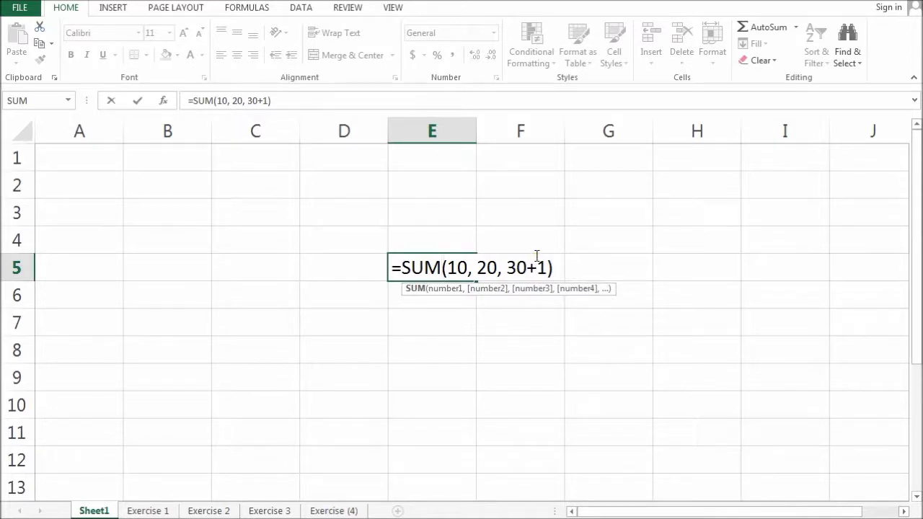
left_click(470, 268)
type("+10")
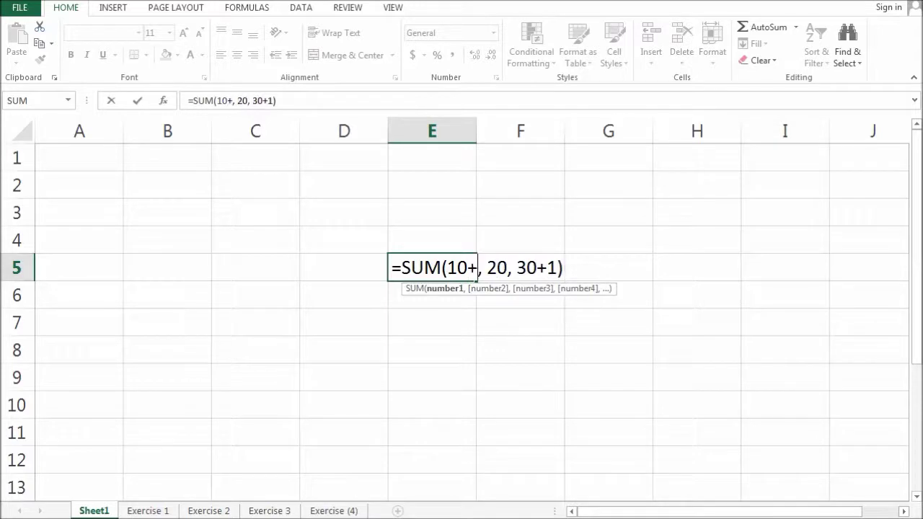
key("Right")
key("Right")
key("Right")
key("Right")
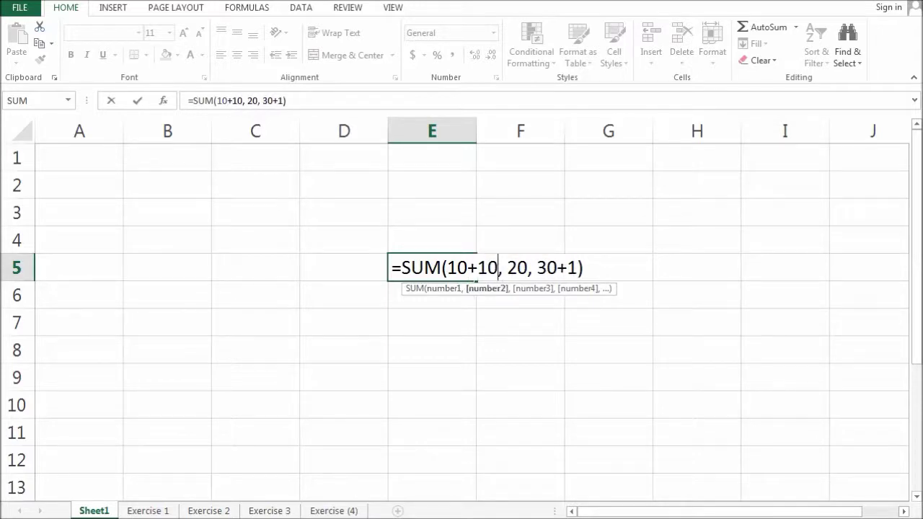
type("/2")
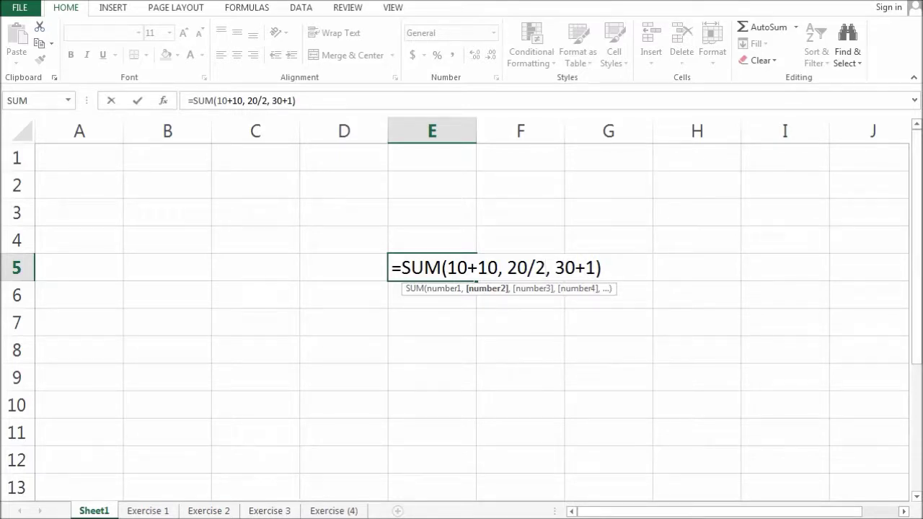
key("Return")
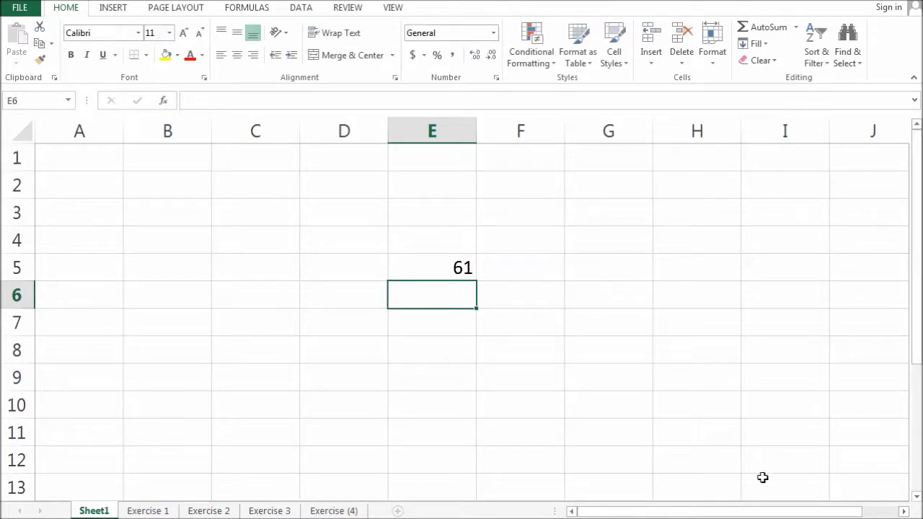
left_click(442, 272)
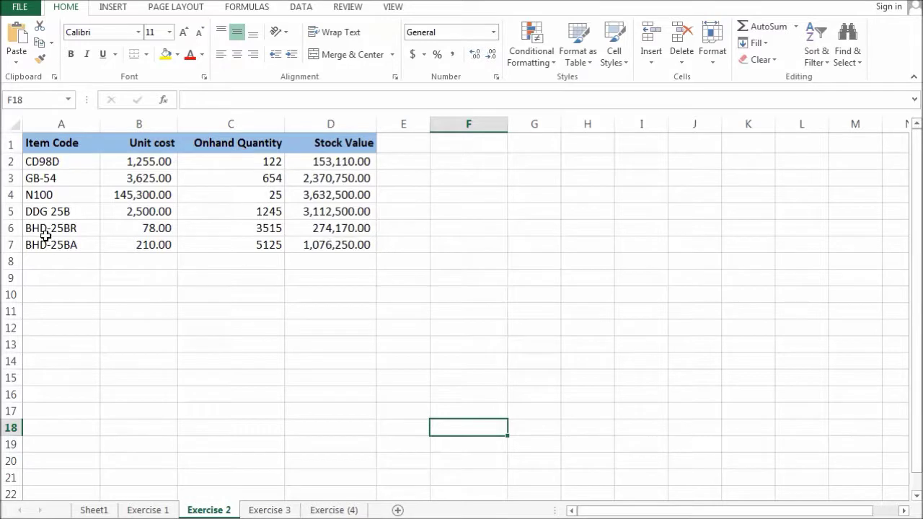
On the Exercise 2 sheet, review the item code, unit cost, quantity and stock value columns, including the formula in D2
left_click_drag(56, 158, 49, 254)
left_click_drag(134, 161, 137, 226)
left_click_drag(275, 169, 264, 243)
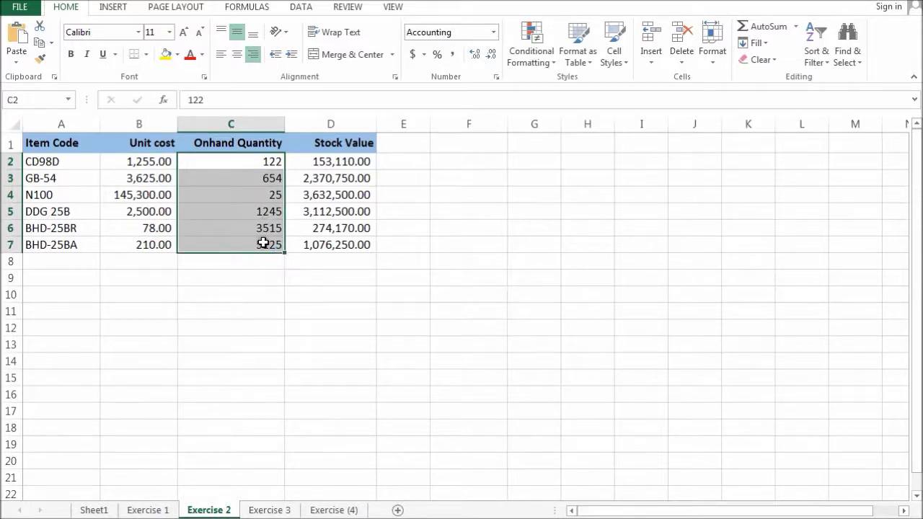
left_click(467, 294)
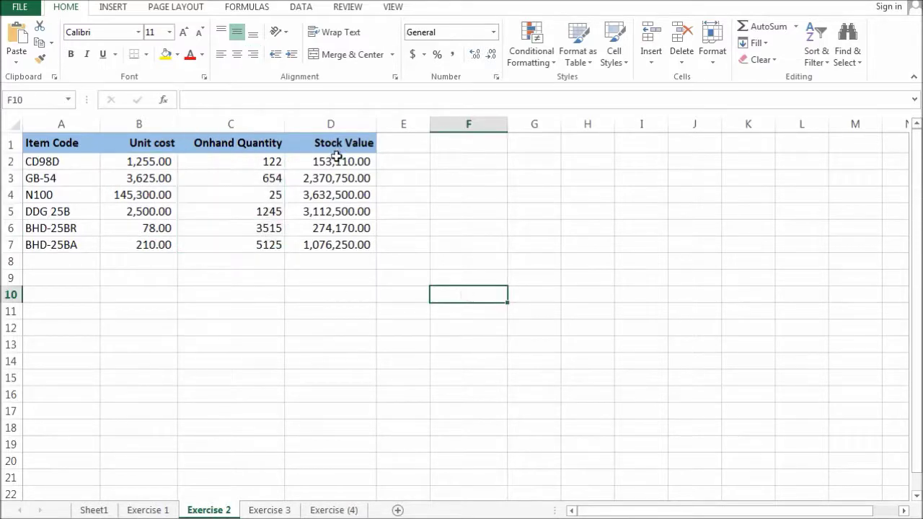
left_click(336, 157)
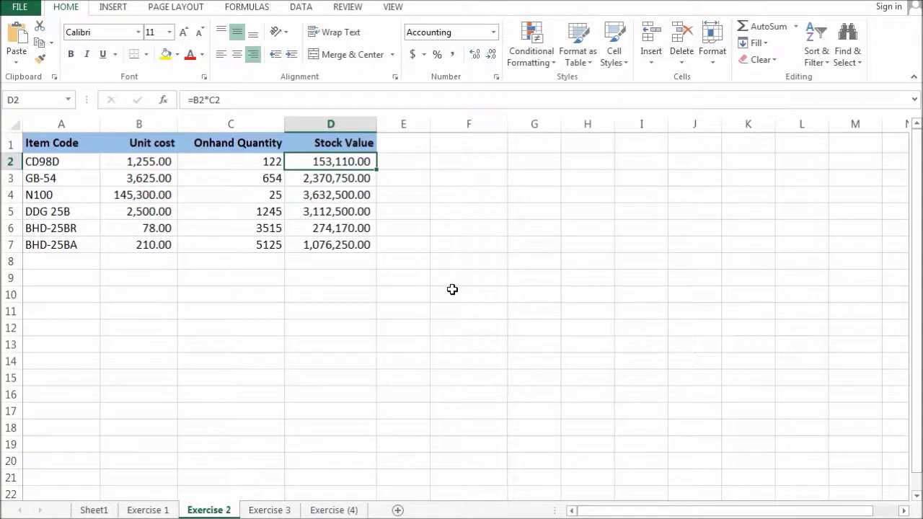
key("F2")
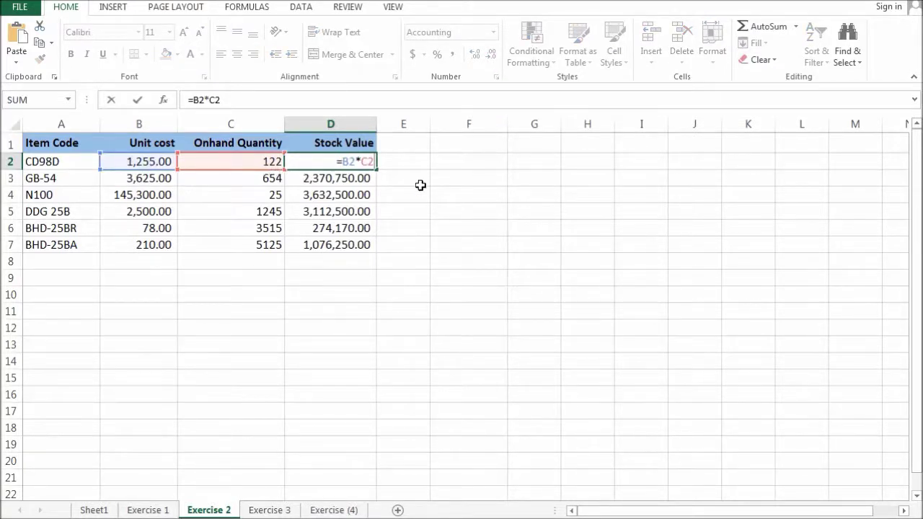
key("Return")
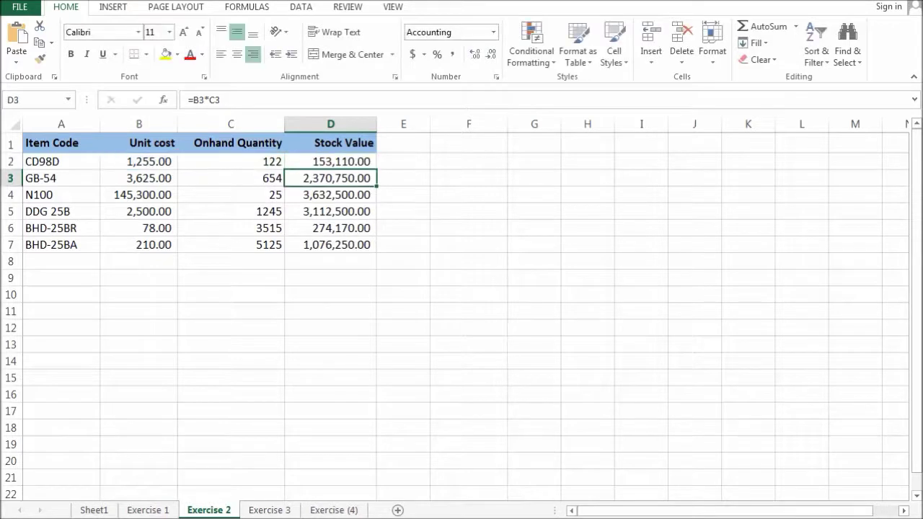
left_click_drag(329, 160, 334, 248)
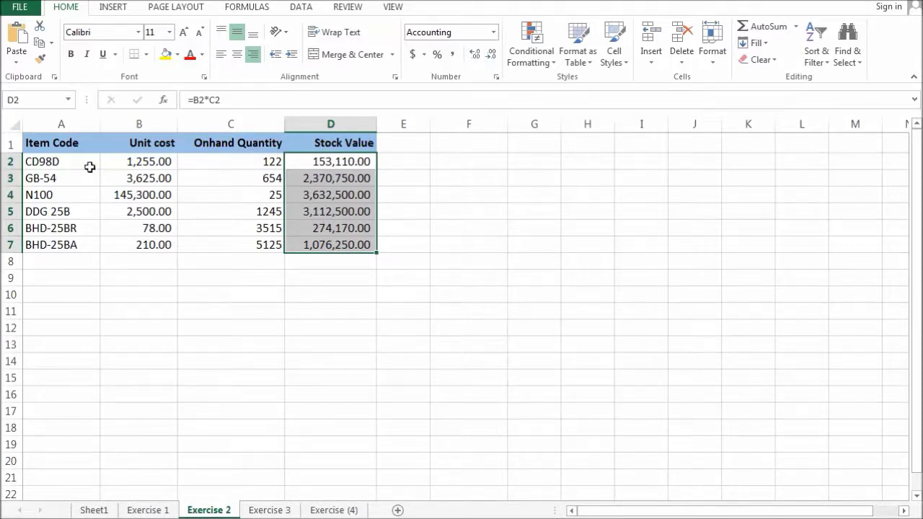
Total the stock values in D2:D7 into cell D8 by applying AutoSum to the selected range, and check the formula
left_click(340, 262)
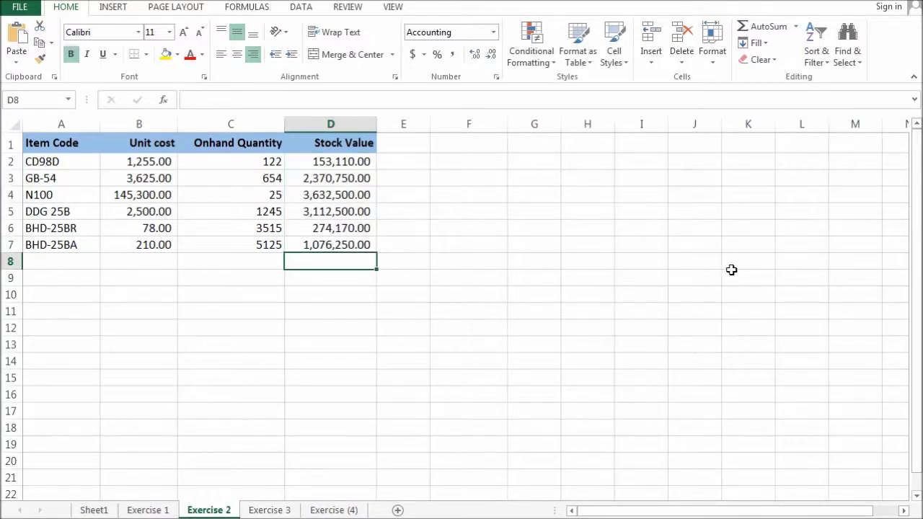
left_click_drag(342, 163, 346, 242)
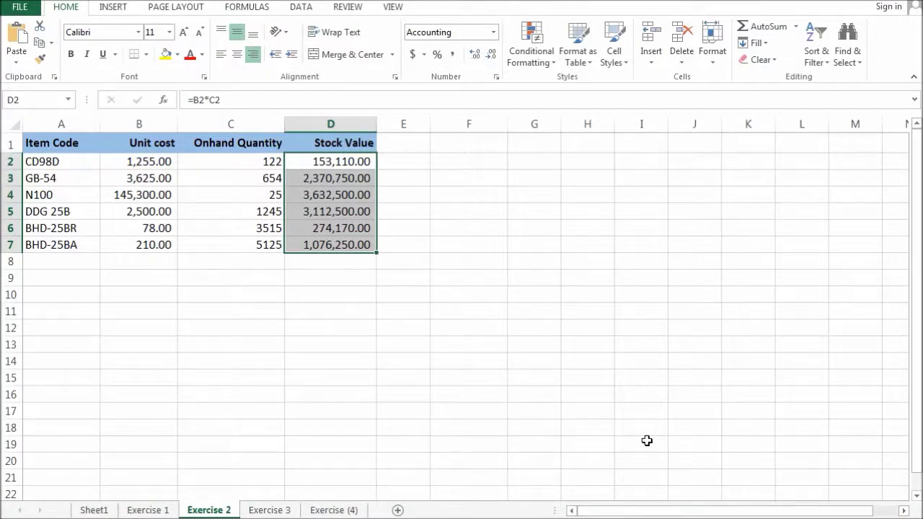
left_click(312, 260)
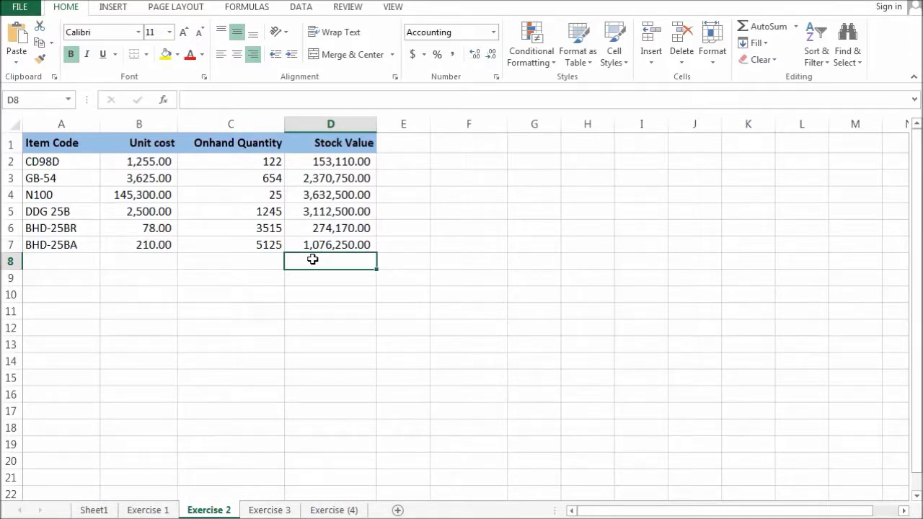
left_click_drag(337, 163, 343, 250)
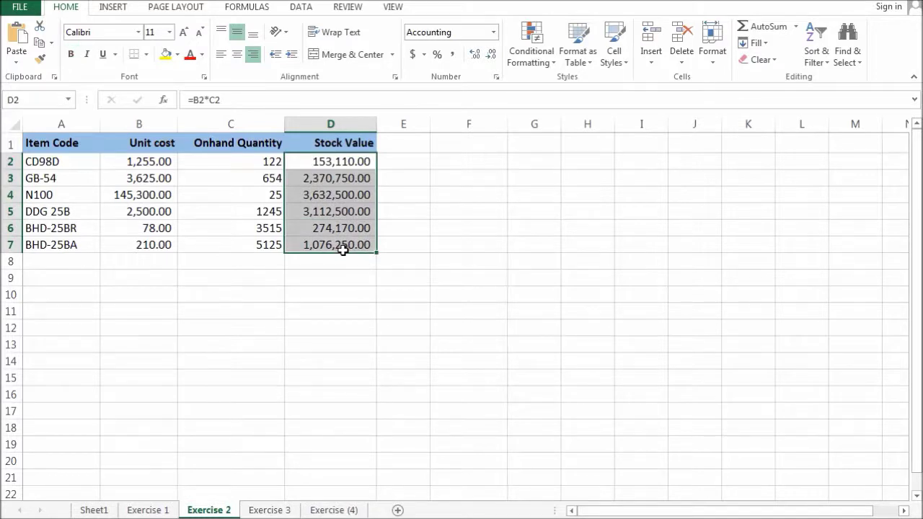
left_click(774, 27)
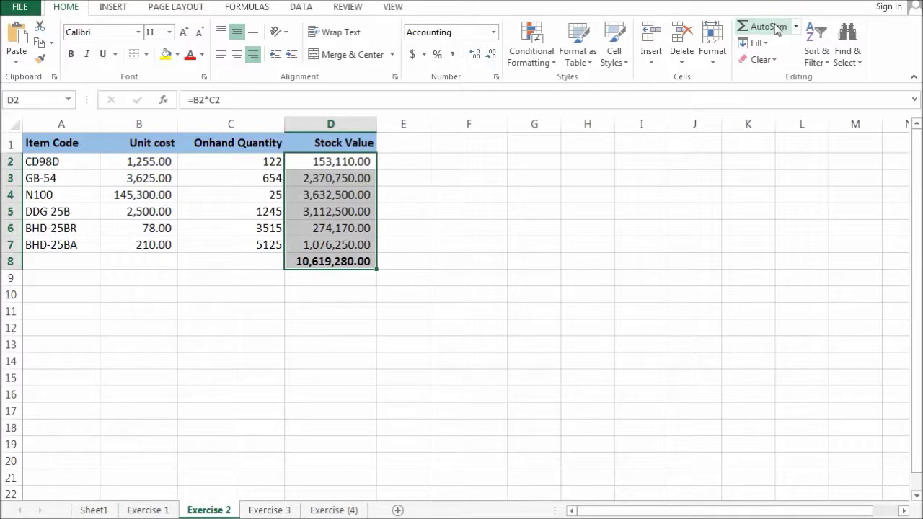
left_click(398, 260)
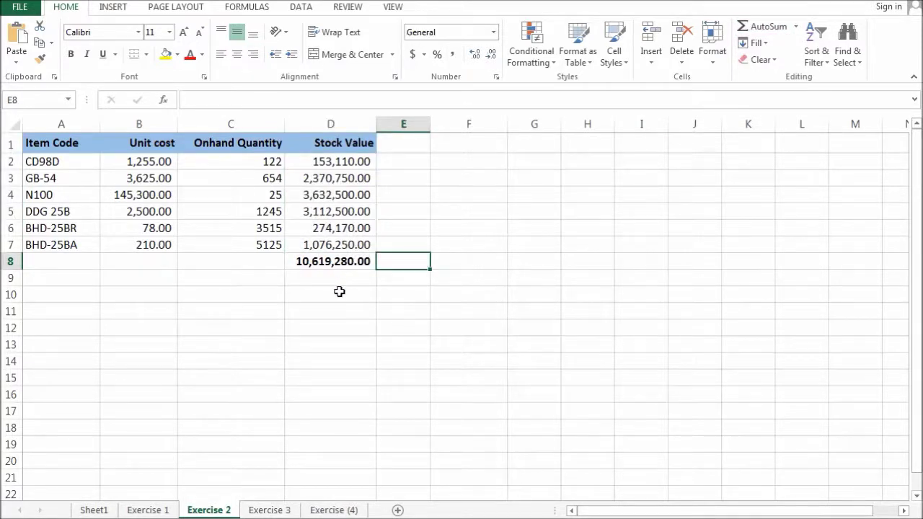
left_click(340, 265)
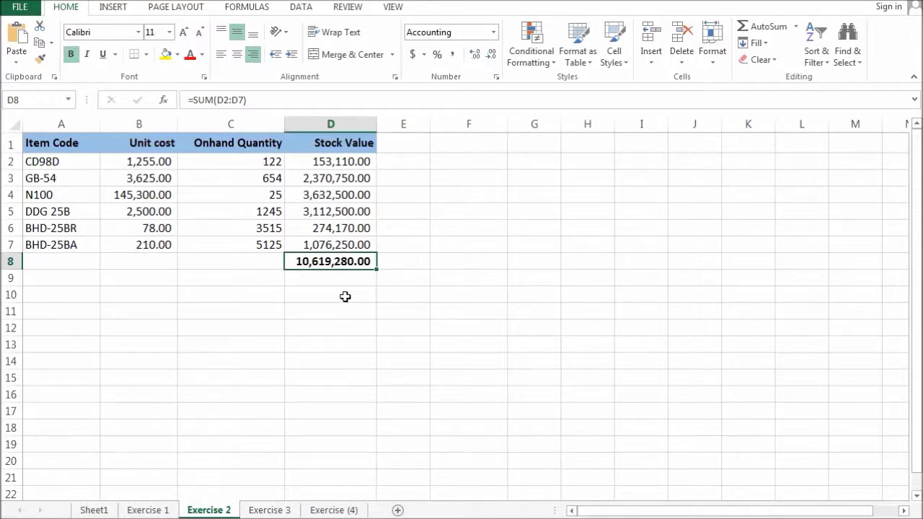
Undo the AutoSum total and reselect cell D8
key("ctrl+z")
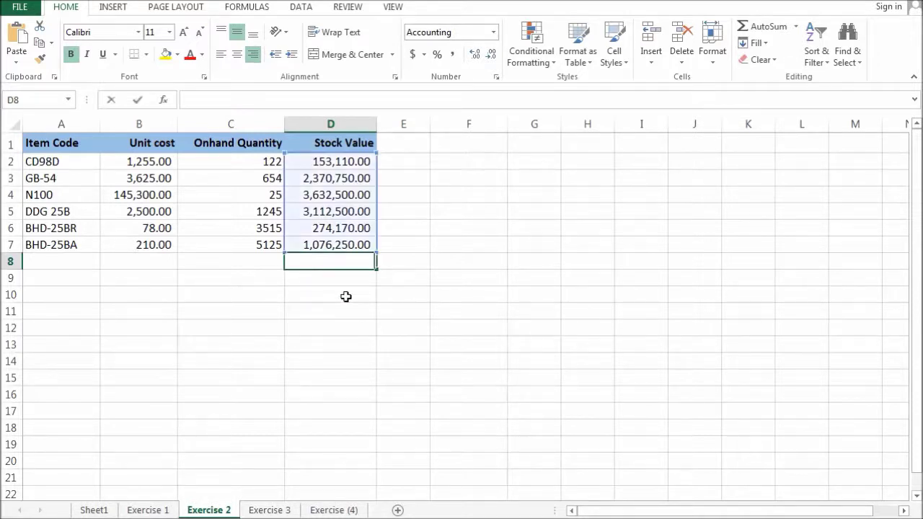
key("Down")
left_click(339, 261)
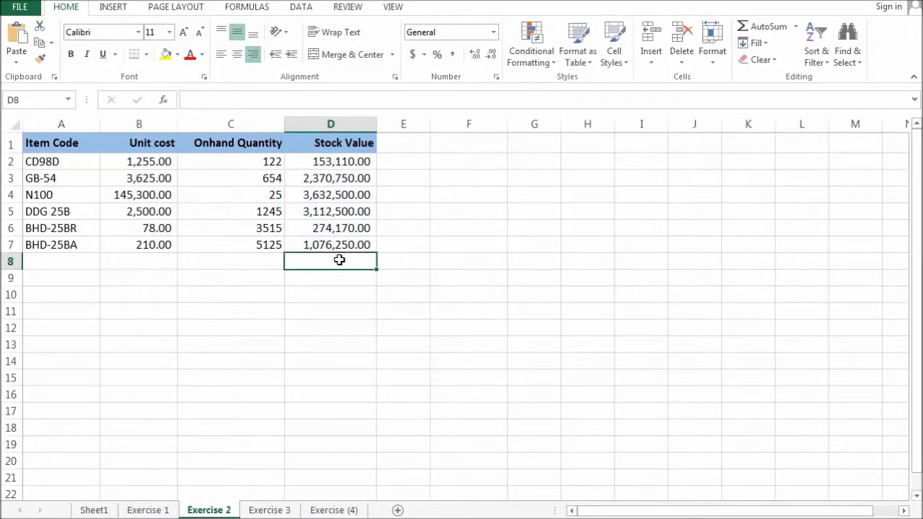
Insert an AutoSum formula in cell D8 and shrink its range to D2:D4
left_click(769, 26)
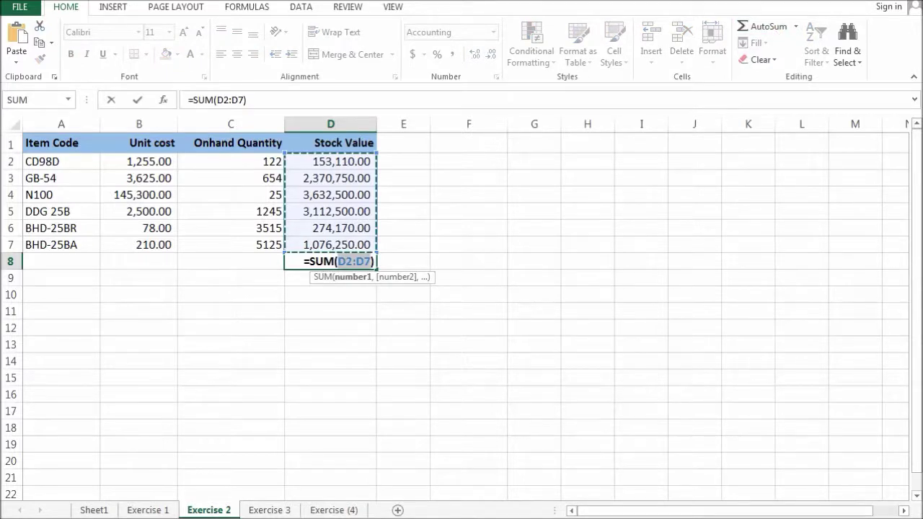
key("shift+Up")
key("shift+Up")
key("shift+Up")
key("shift+Left")
key("shift+Left")
key("shift+Right")
key("shift+Right")
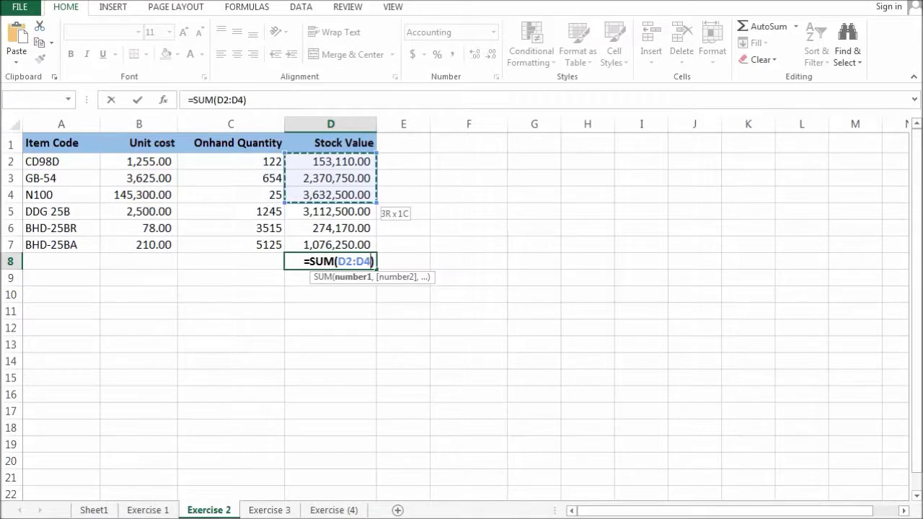
Reset the SUM range in cell D8 to D2:D7 and enter the formula
left_click(418, 124)
left_click(339, 162)
left_click_drag(333, 178, 328, 235)
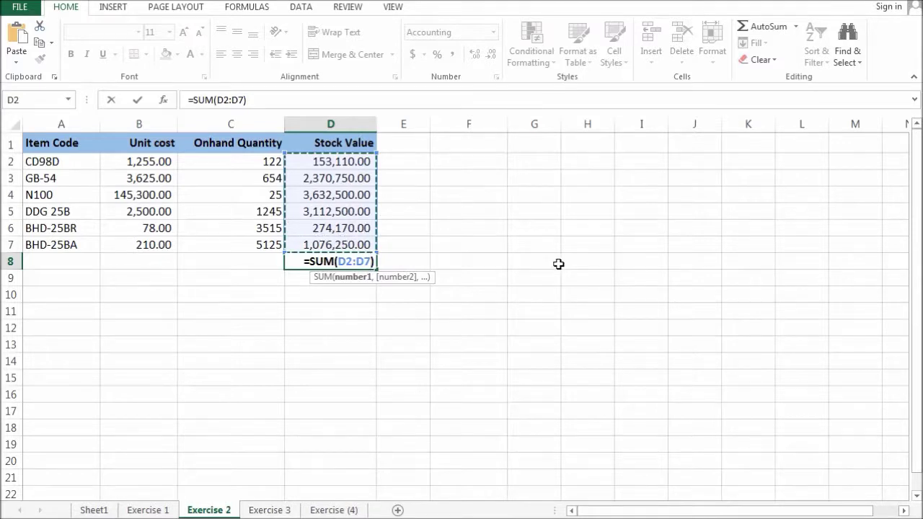
key("Return")
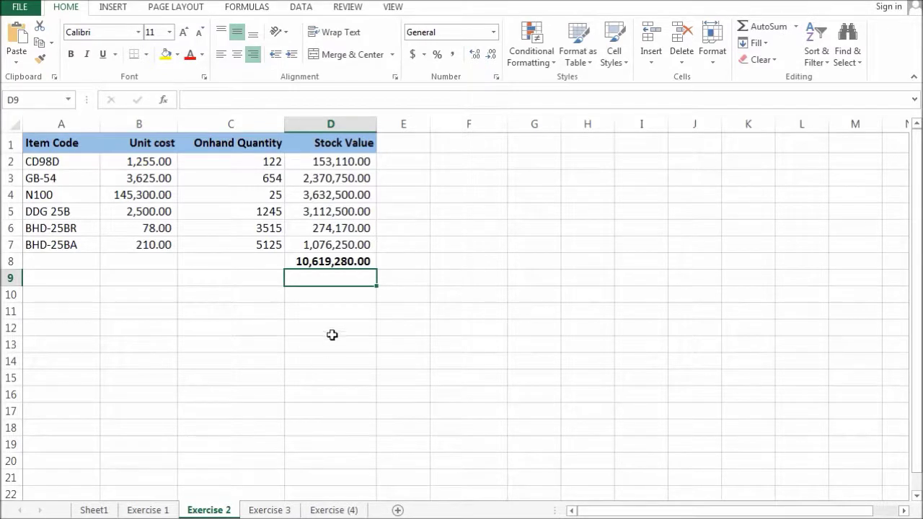
Inspect the SUM formula in cell D8 and its range argument
left_click(333, 263)
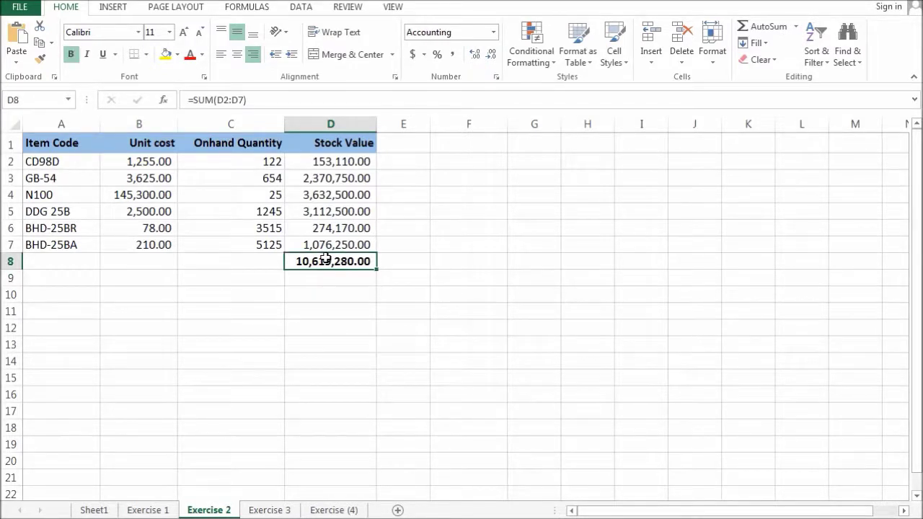
double_click(327, 259)
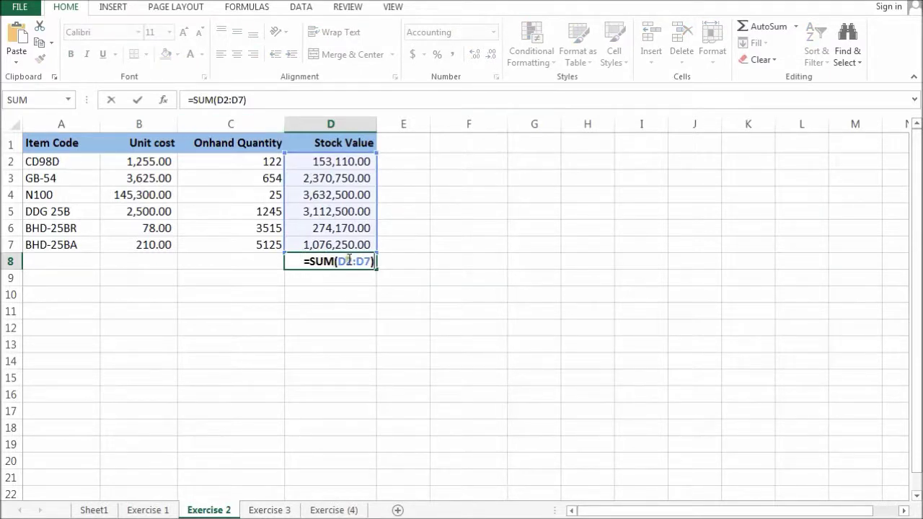
left_click_drag(339, 261, 369, 264)
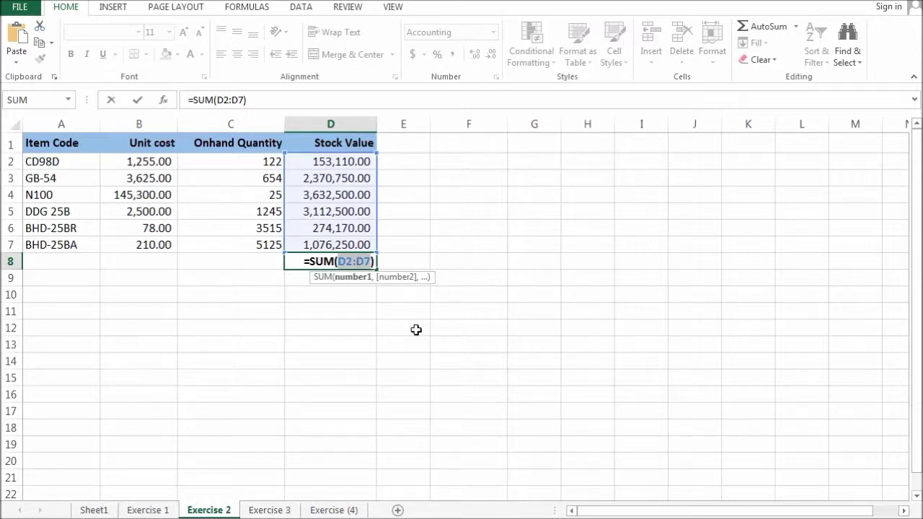
key("Return")
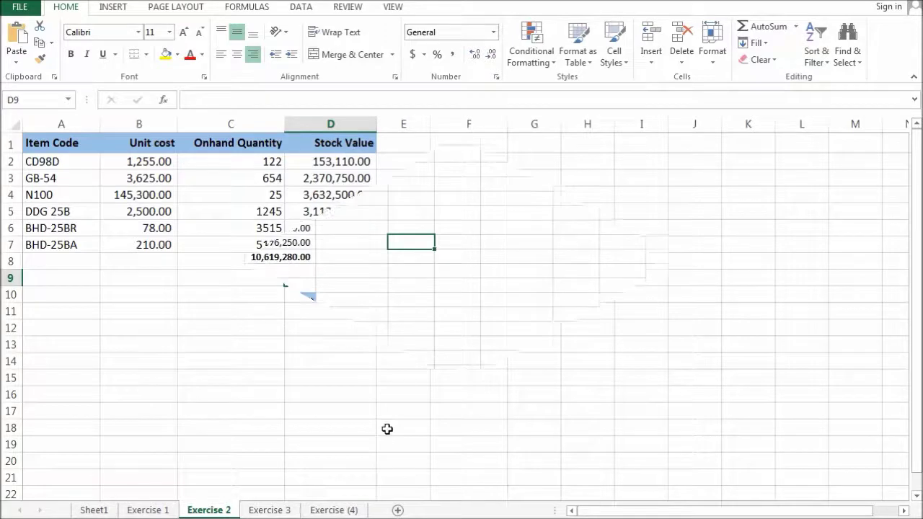
On the Exercise 3 sheet, review the item codes, on-hand quantities and stock values of Warehouse 1 and Warehouse 2
left_click(268, 510)
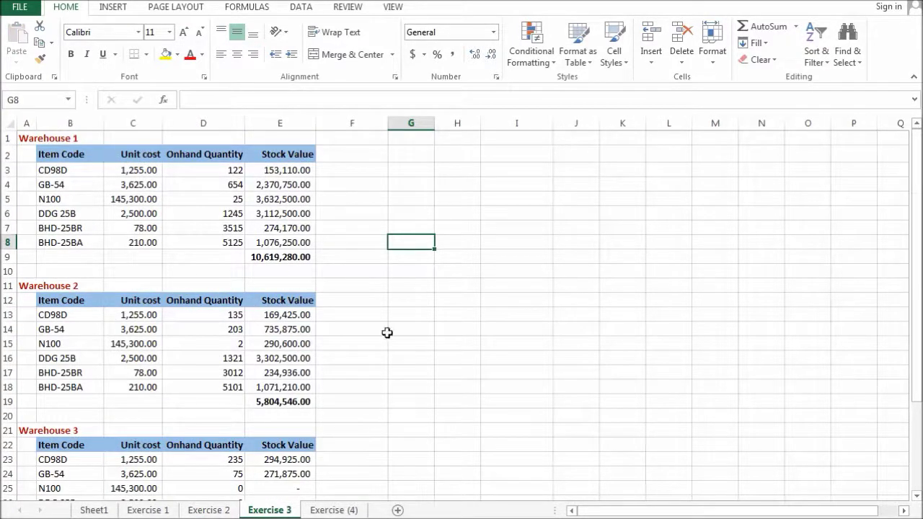
left_click(25, 140)
left_click(27, 285)
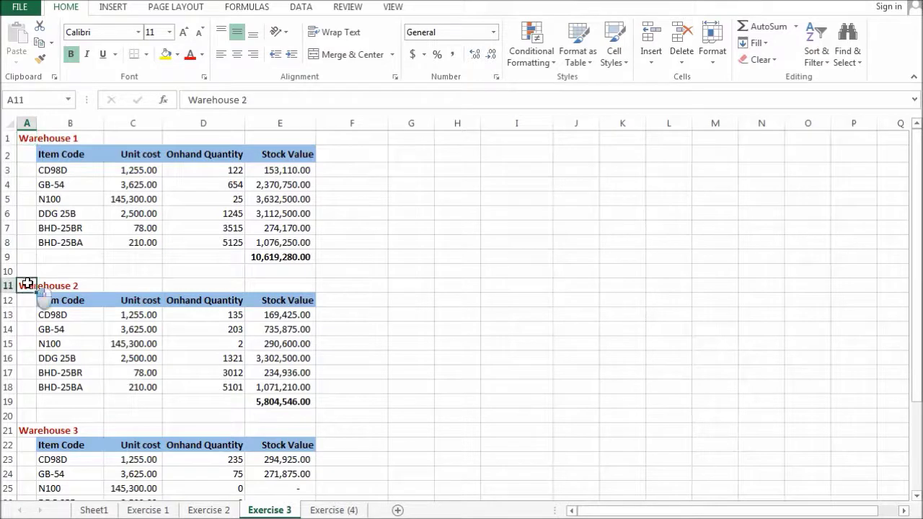
left_click(27, 416)
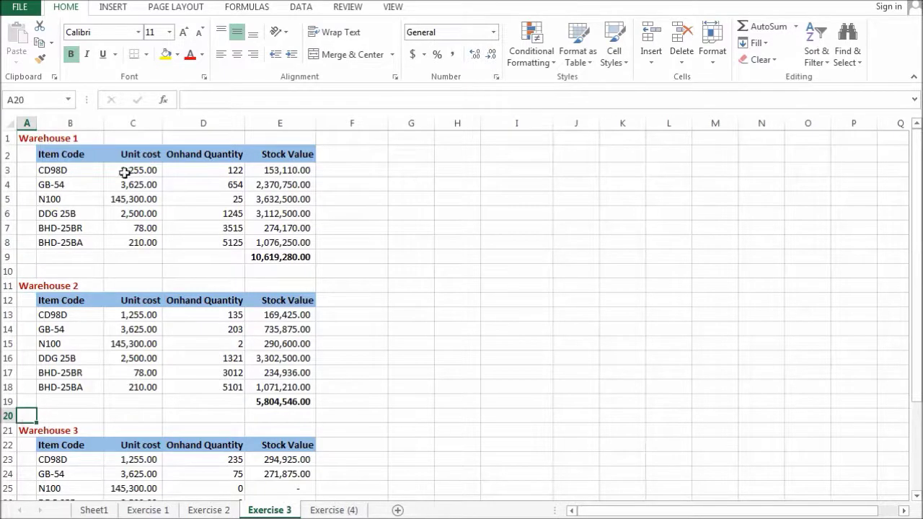
left_click_drag(68, 171, 67, 257)
left_click_drag(62, 319, 83, 402)
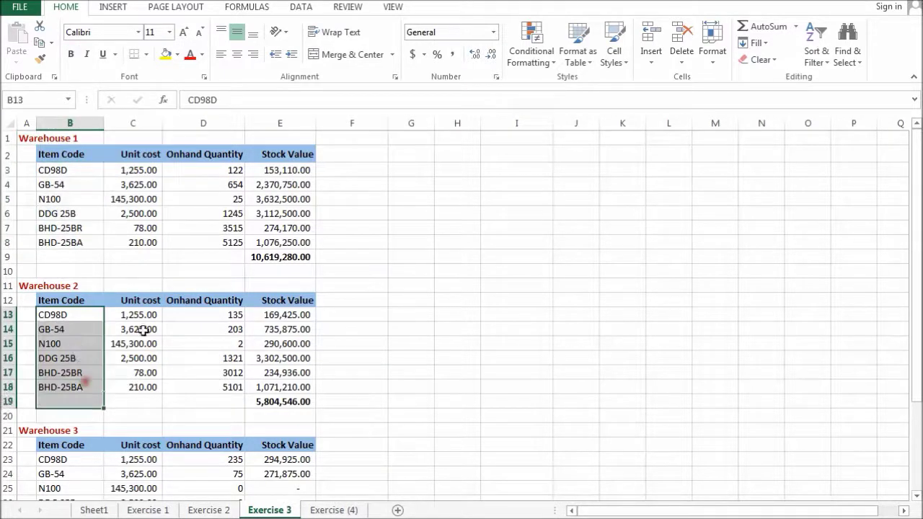
left_click_drag(217, 170, 223, 417)
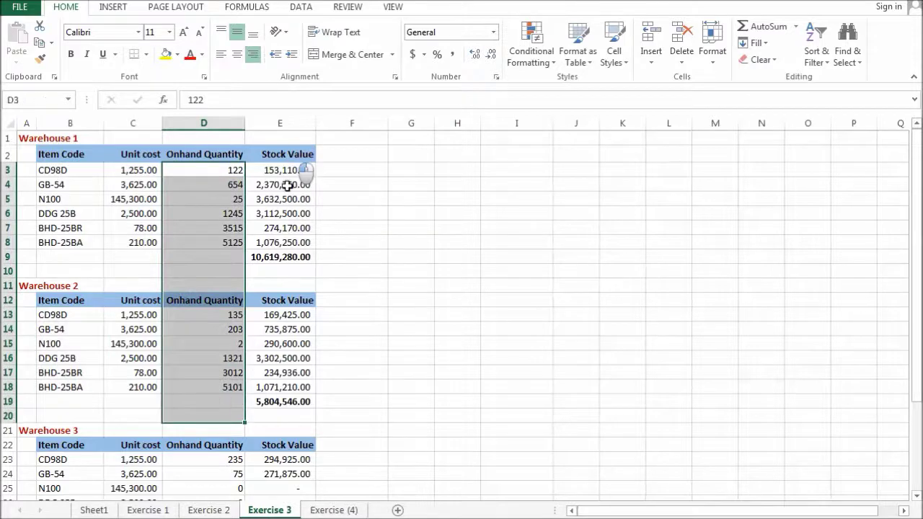
left_click_drag(287, 154, 298, 397)
Examine the SUM formulas behind the Warehouse 1 and Warehouse 2 stock value totals in E9 and E19
left_click(299, 404)
left_click(292, 259)
double_click(291, 257)
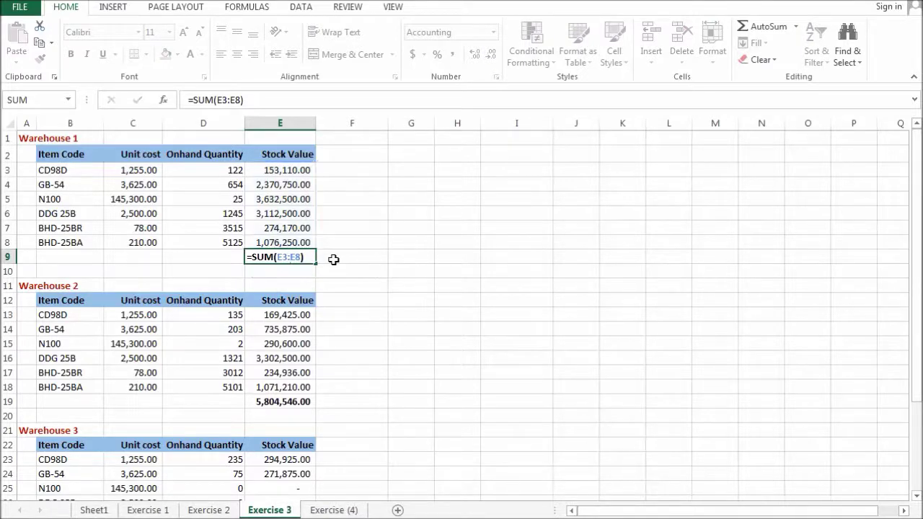
key("Return")
left_click(296, 256)
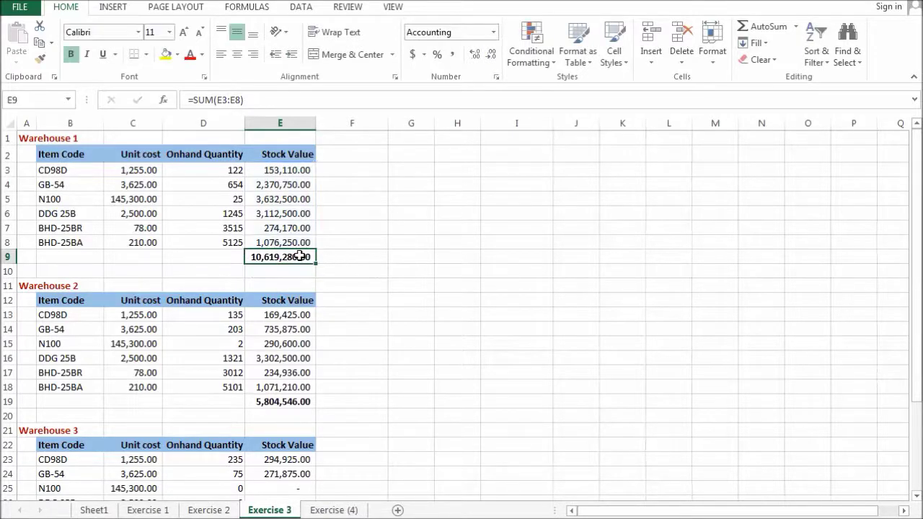
left_click(298, 427)
double_click(296, 402)
key("Return")
left_click(297, 402)
Compare the two Total Inventory Value formulas in E31 and E32
scroll(295, 401, "down", 2)
scroll(296, 401, "down", 2)
left_click(295, 398)
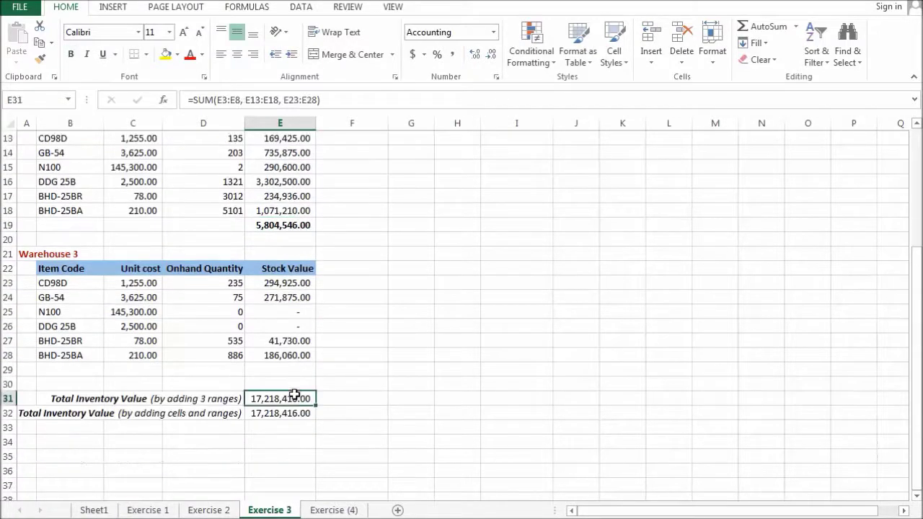
left_click(282, 416)
left_click(274, 398)
left_click(280, 415)
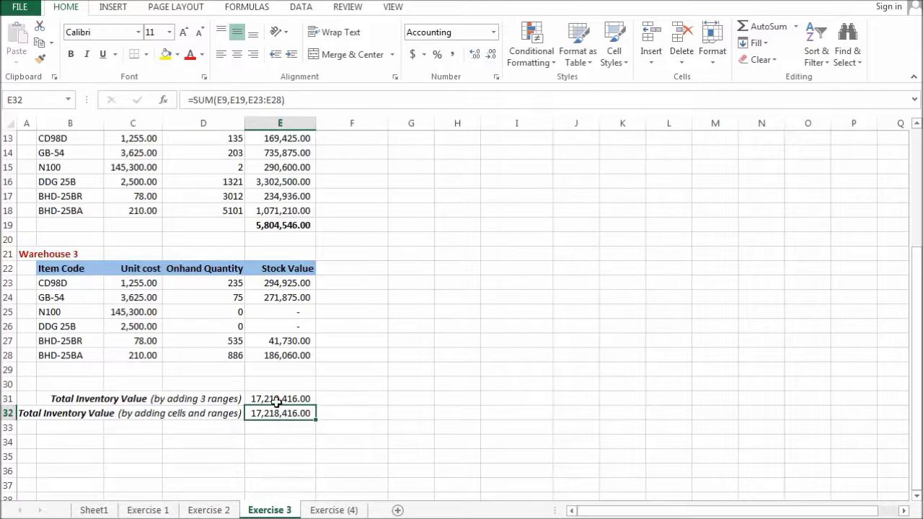
left_click(277, 400)
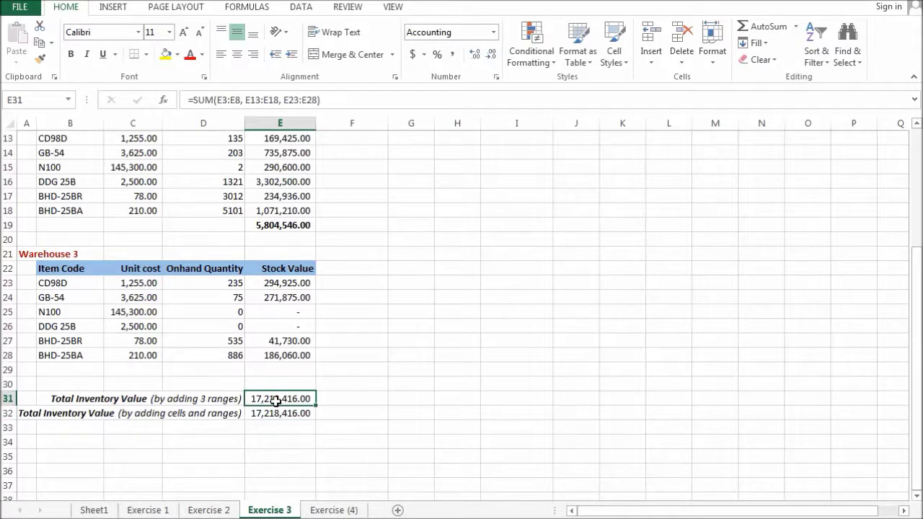
Match each of the three range arguments in the E31 SUM formula to its warehouse's stock values
double_click(284, 401)
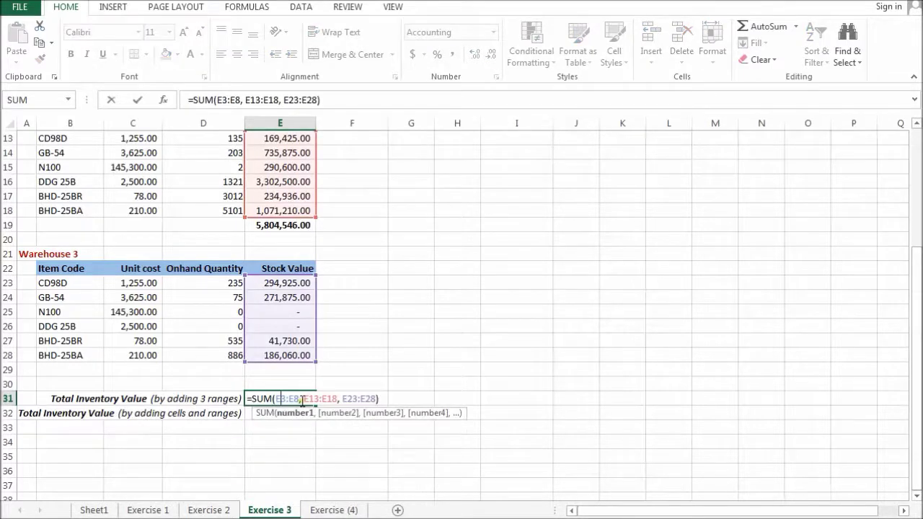
left_click_drag(300, 398, 359, 406)
left_click(276, 398)
left_click(278, 398)
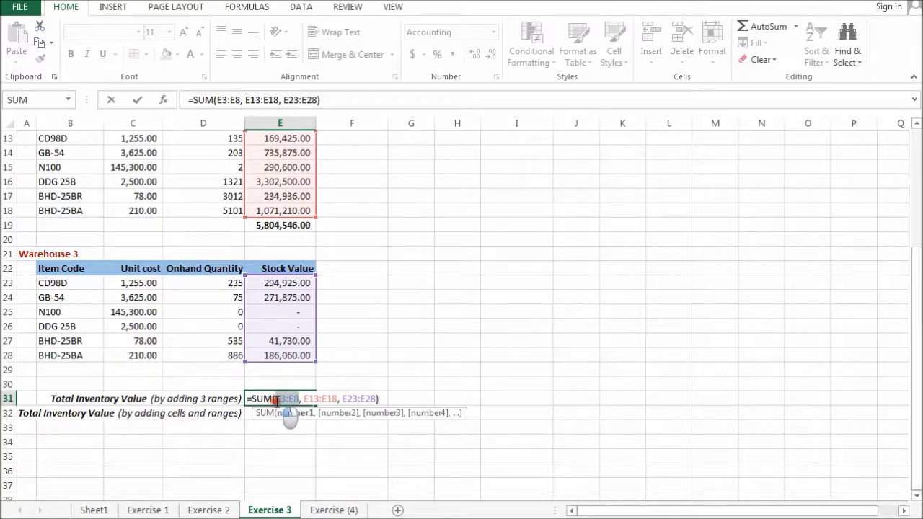
scroll(300, 396, "up", 1)
scroll(300, 395, "up", 3)
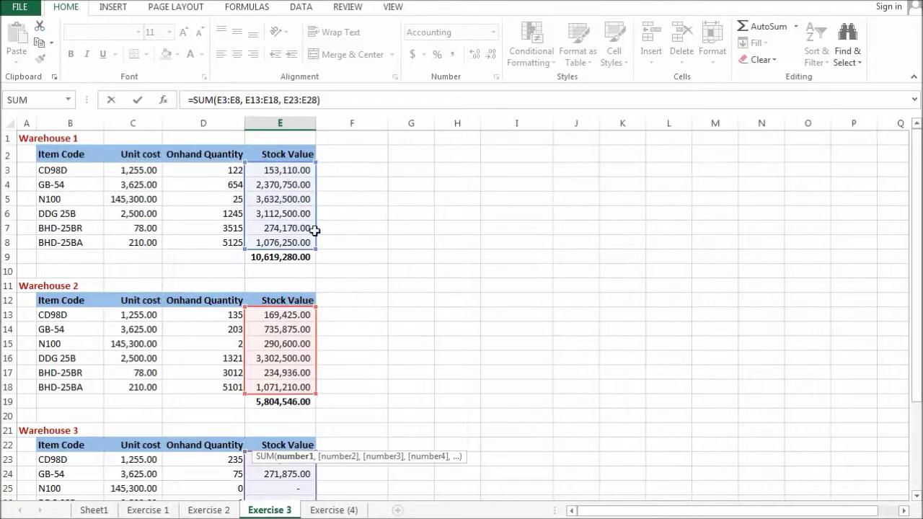
scroll(265, 240, "down", 3)
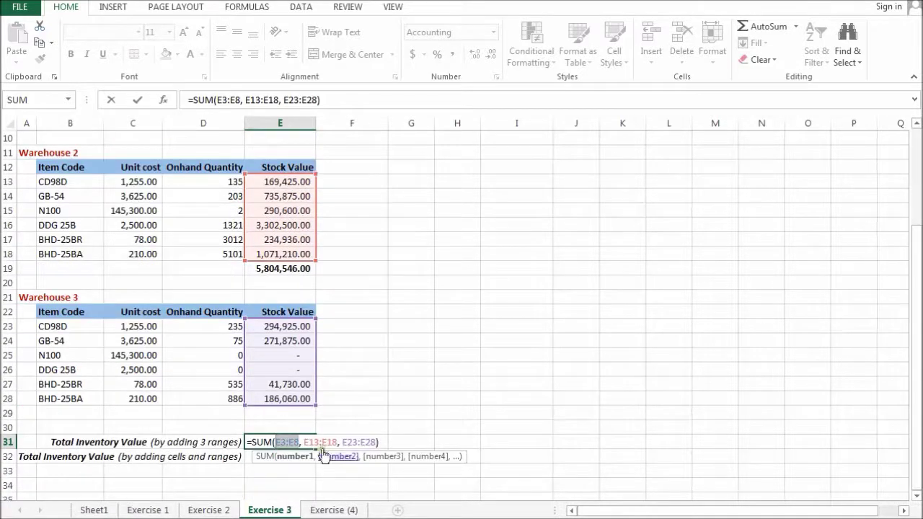
left_click(318, 442)
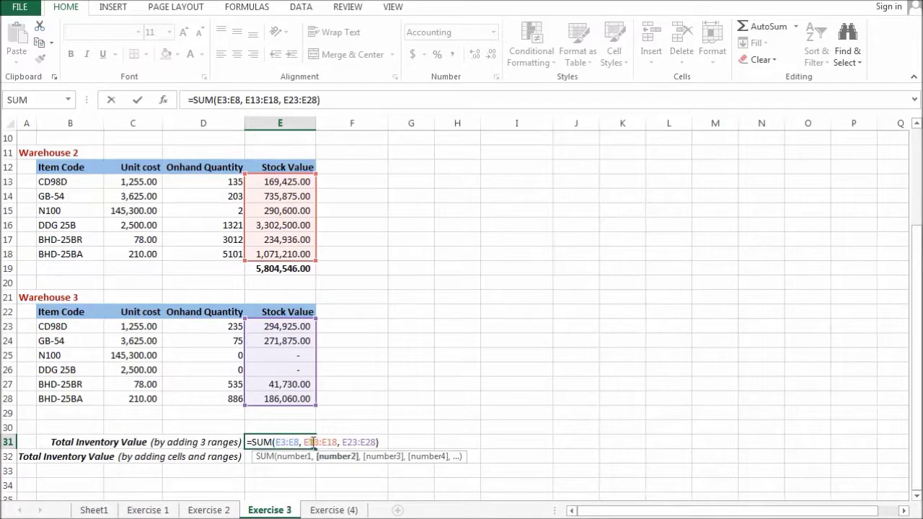
scroll(307, 249, "up", 1)
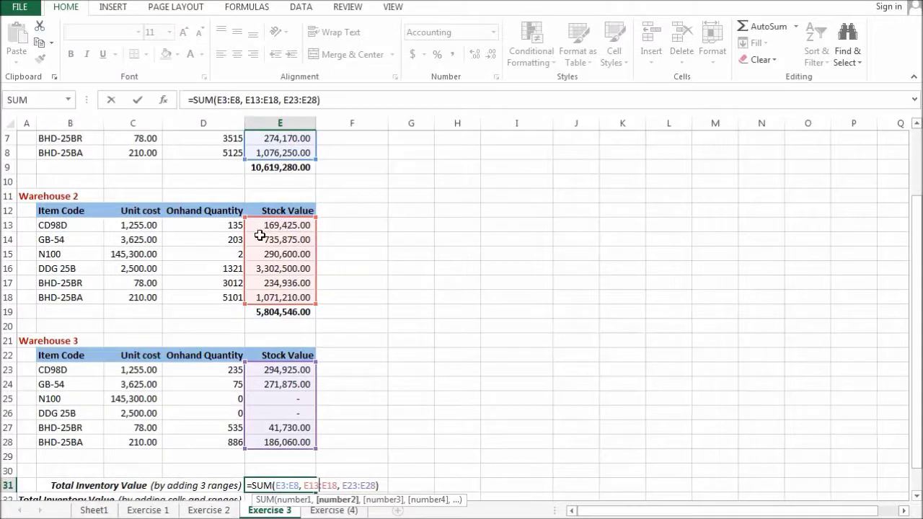
left_click_drag(344, 485, 376, 485)
scroll(339, 419, "down", 1)
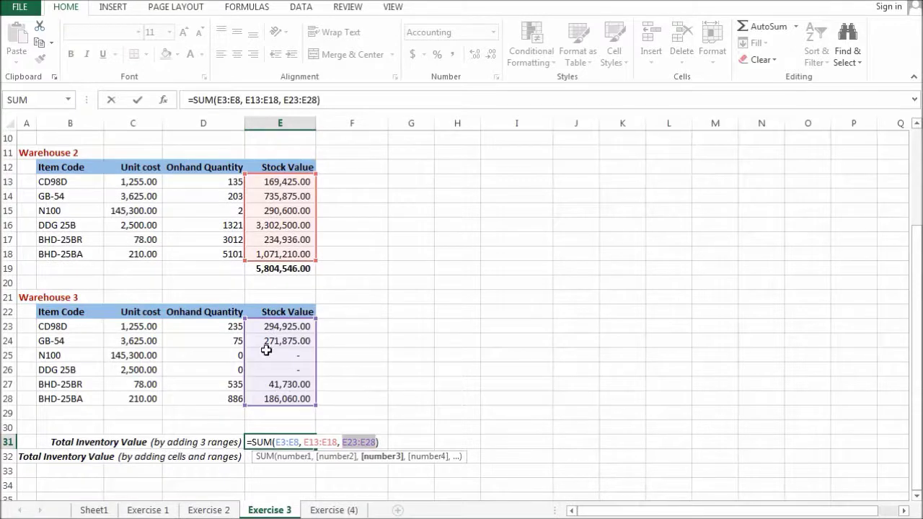
key("Return")
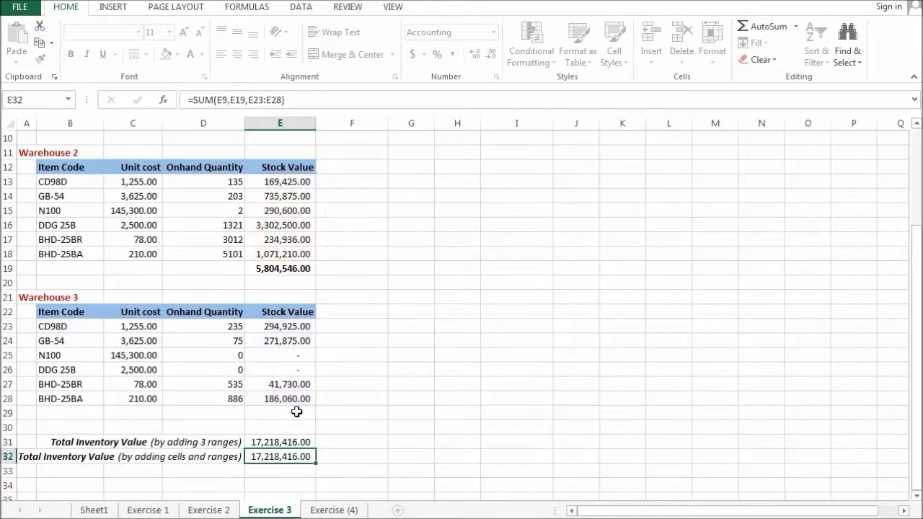
Recheck the three ranges in the E31 SUM formula against the stock value columns of the warehouses
left_click(278, 442)
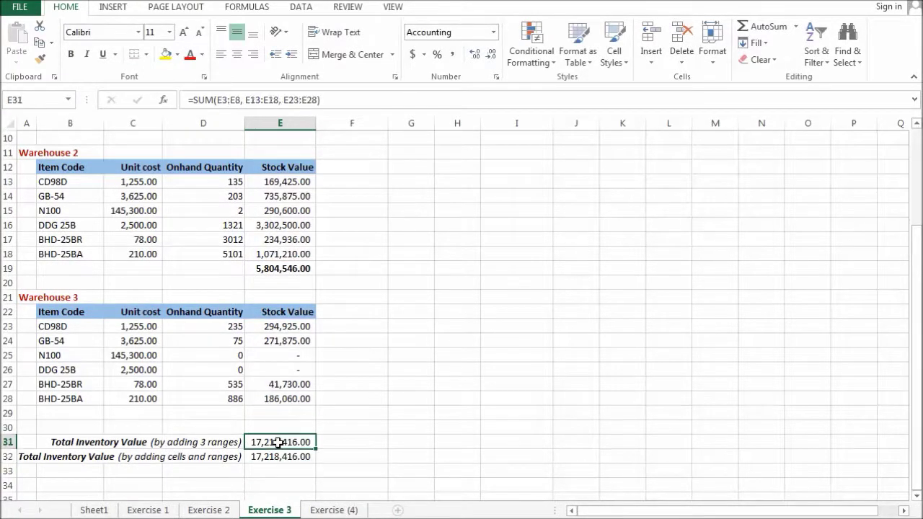
double_click(278, 442)
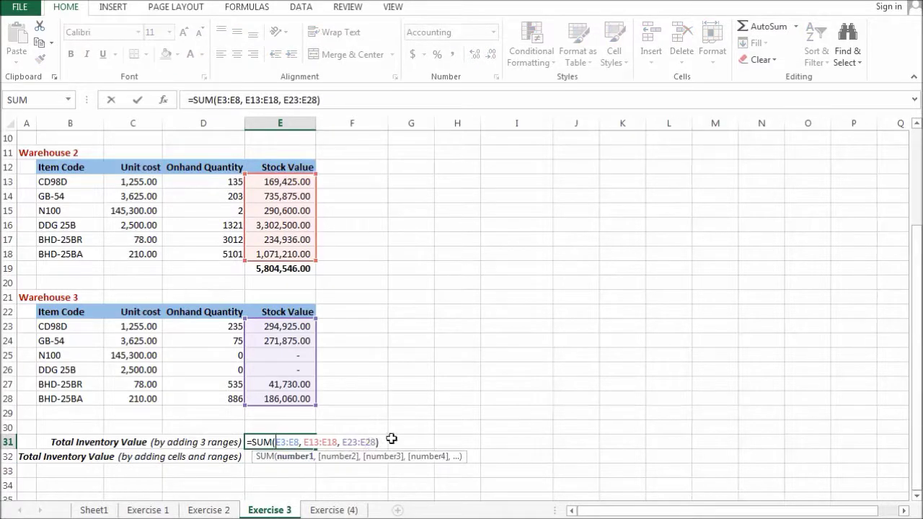
scroll(344, 344, "up", 3)
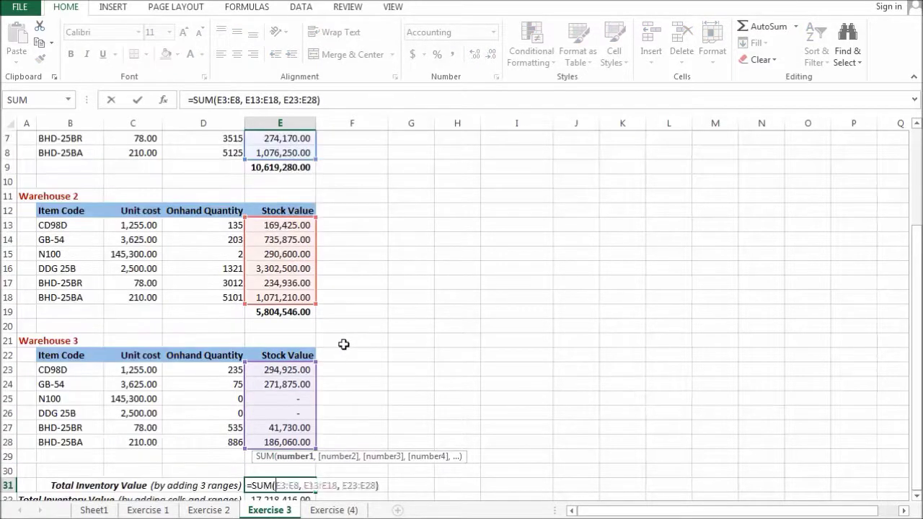
scroll(287, 419, "down", 4)
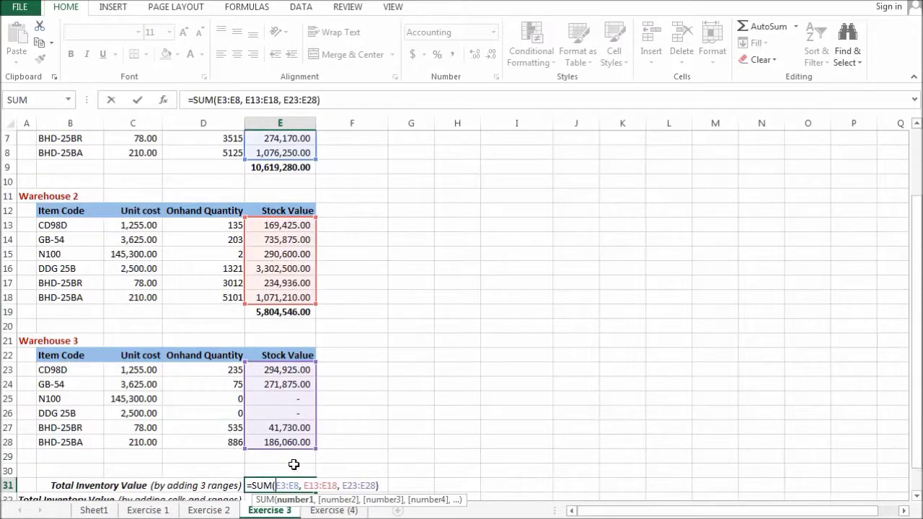
key("Return")
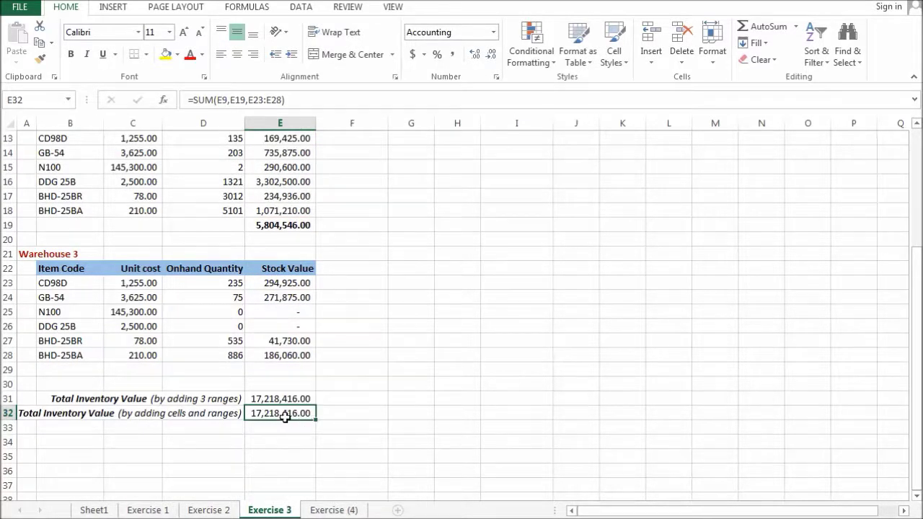
Trace the E9 argument of the E32 SUM formula to the Warehouse 1 stock value total
double_click(285, 413)
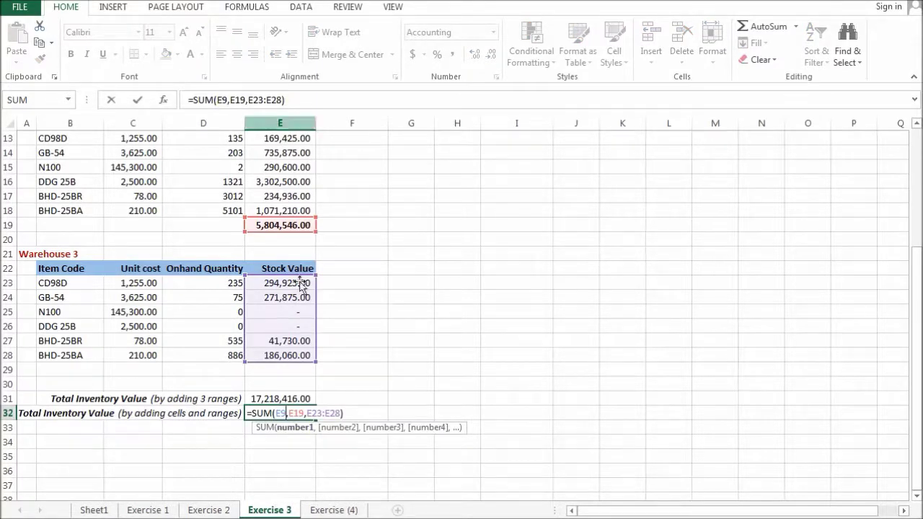
left_click(284, 414)
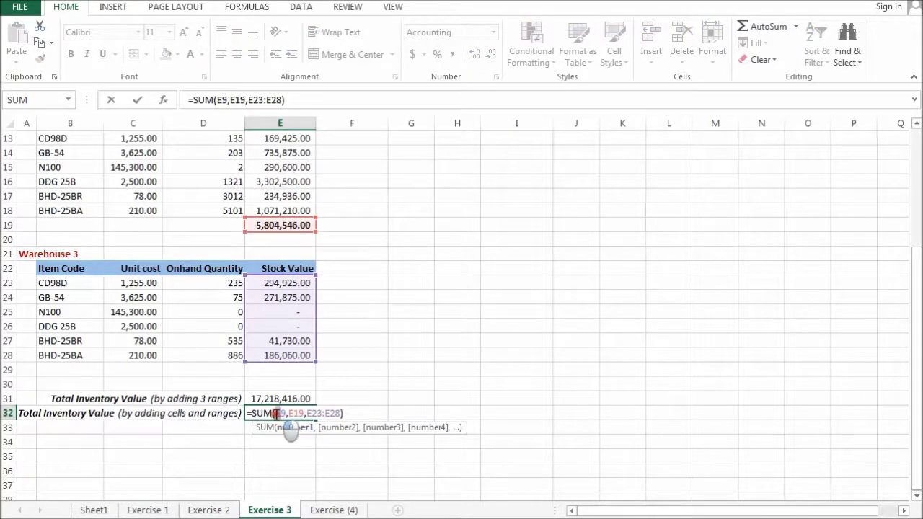
scroll(375, 398, "up", 4)
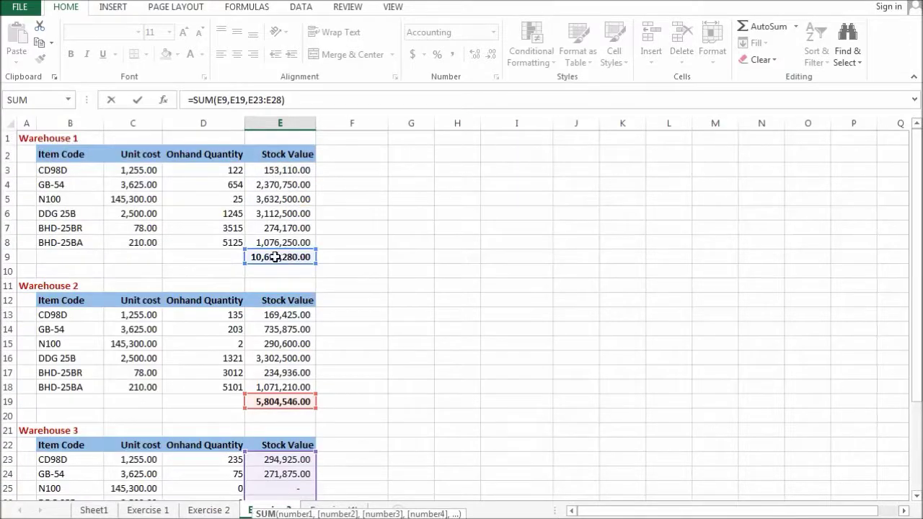
scroll(298, 257, "down", 4)
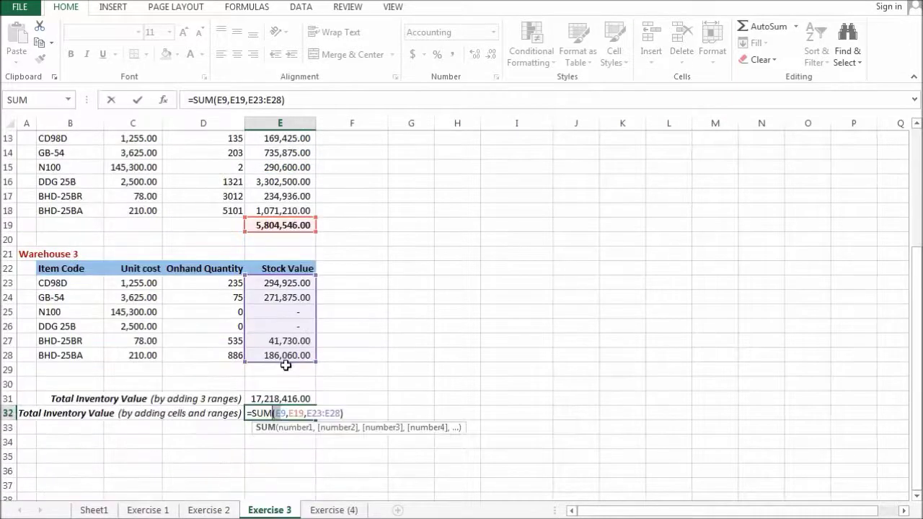
scroll(354, 281, "up", 3)
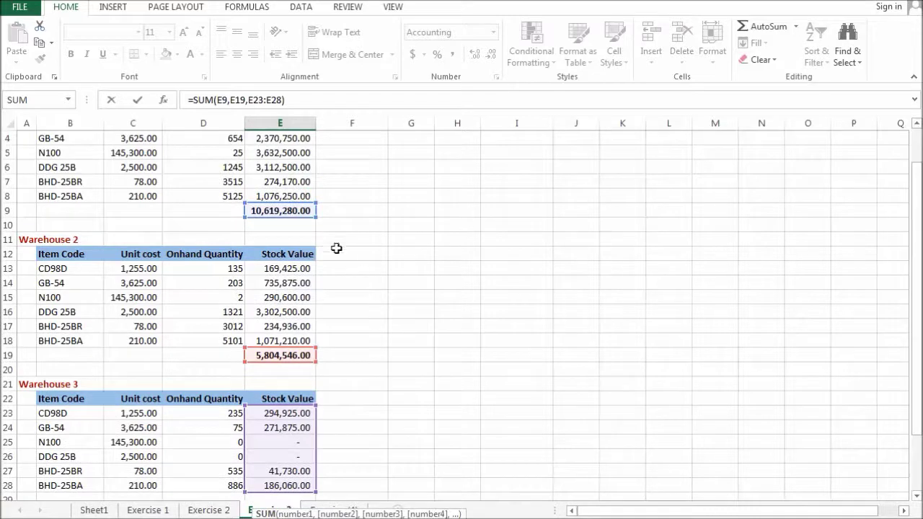
scroll(363, 430, "down", 2)
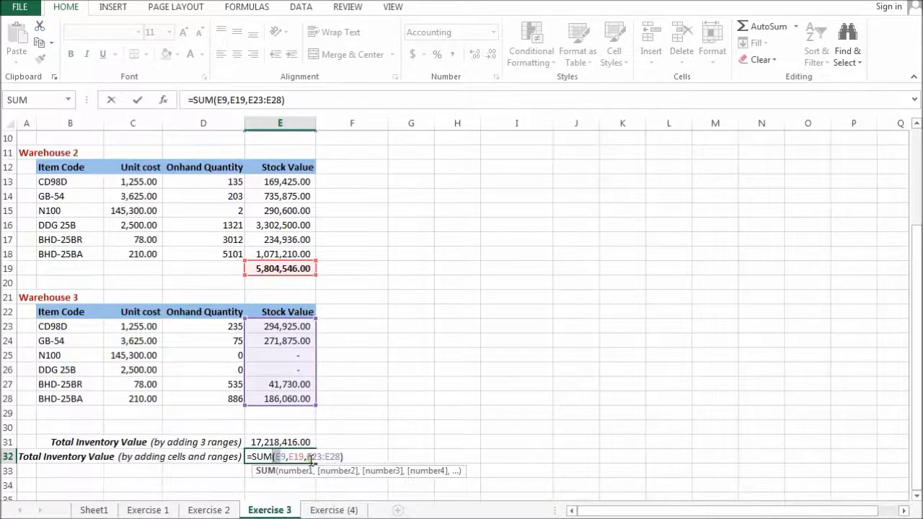
Match the E19 and E23:E28 arguments of the E32 formula to the Warehouse 2 total and Warehouse 3 stock values
left_click(295, 457)
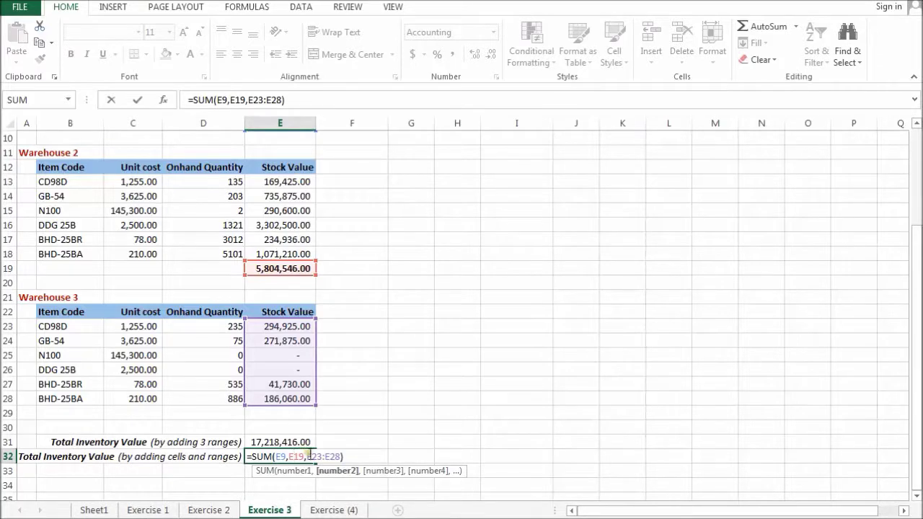
left_click_drag(308, 457, 349, 482)
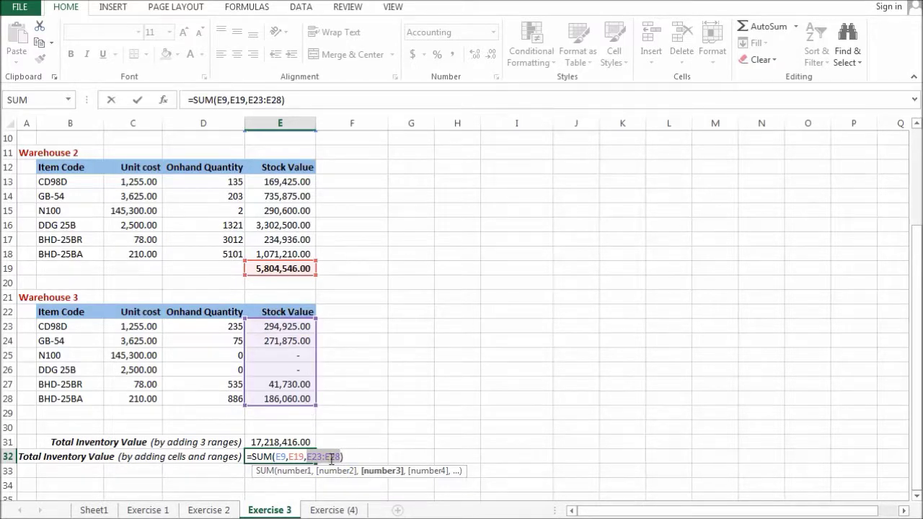
scroll(331, 457, "up", 2)
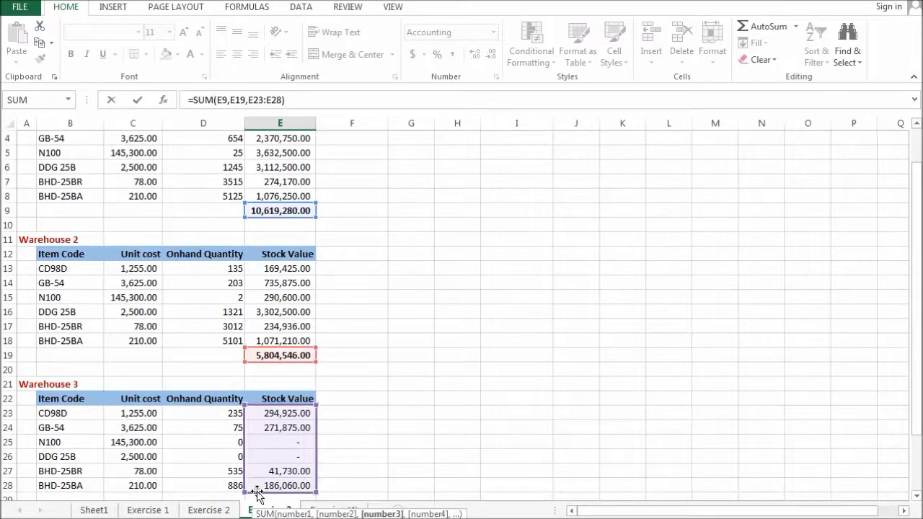
scroll(467, 383, "down", 2)
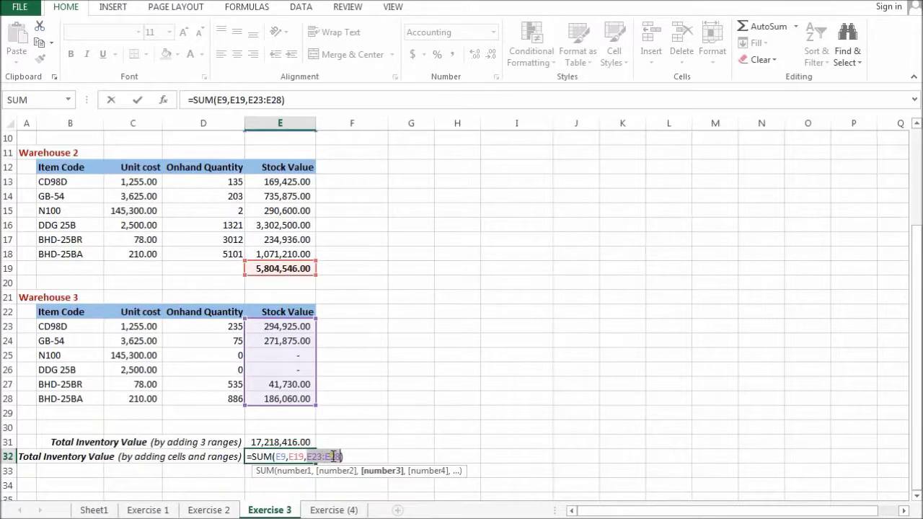
key("Return")
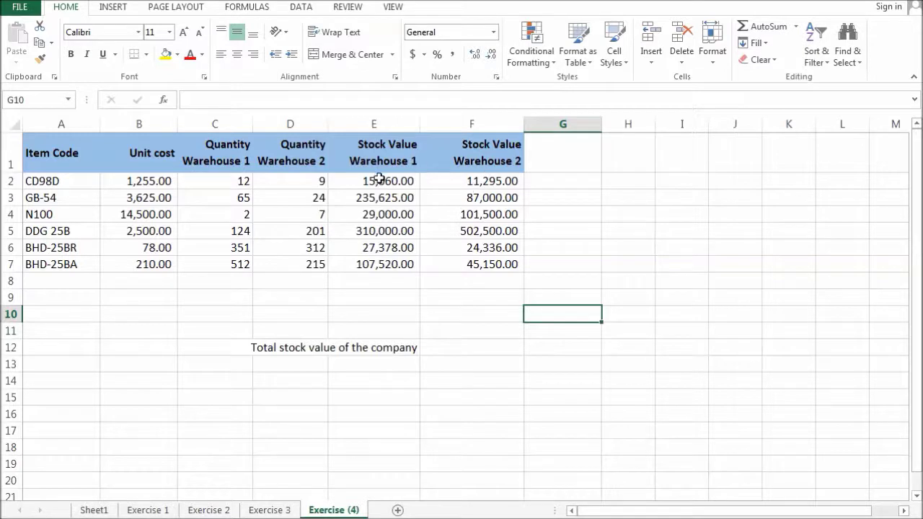
On the Exercise (4) sheet, review the stock values, item codes and quantities of both warehouses
left_click_drag(347, 182, 484, 267)
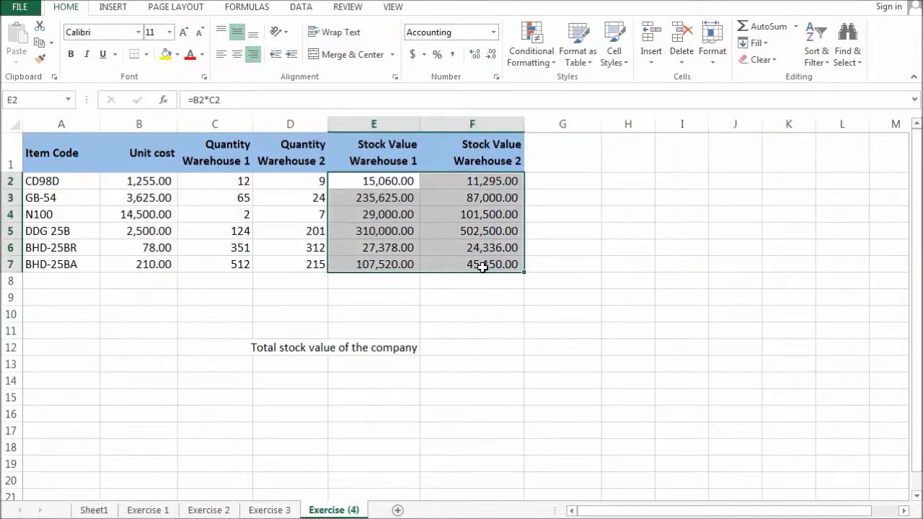
left_click(575, 253)
left_click_drag(72, 180, 76, 261)
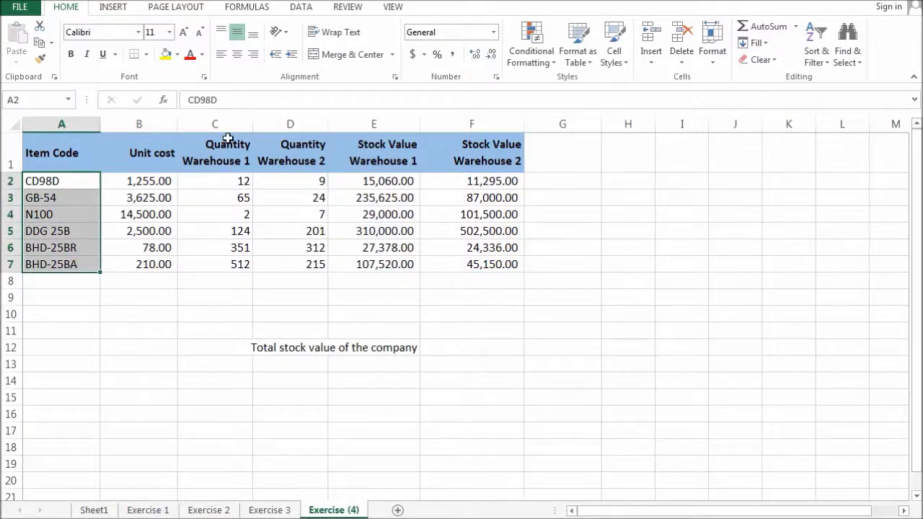
left_click_drag(227, 139, 233, 264)
left_click_drag(290, 265, 291, 267)
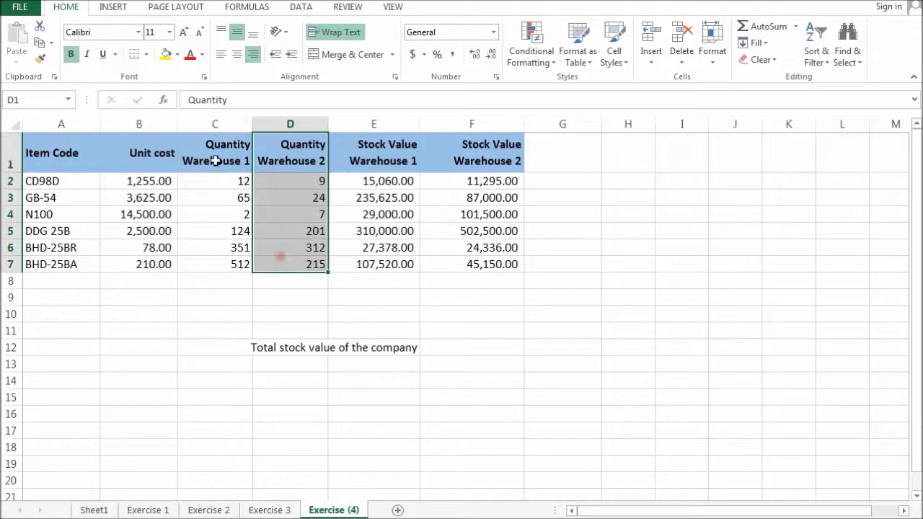
Examine the stock value formulas for item CD98D in E2 and F2
left_click(388, 180)
double_click(388, 180)
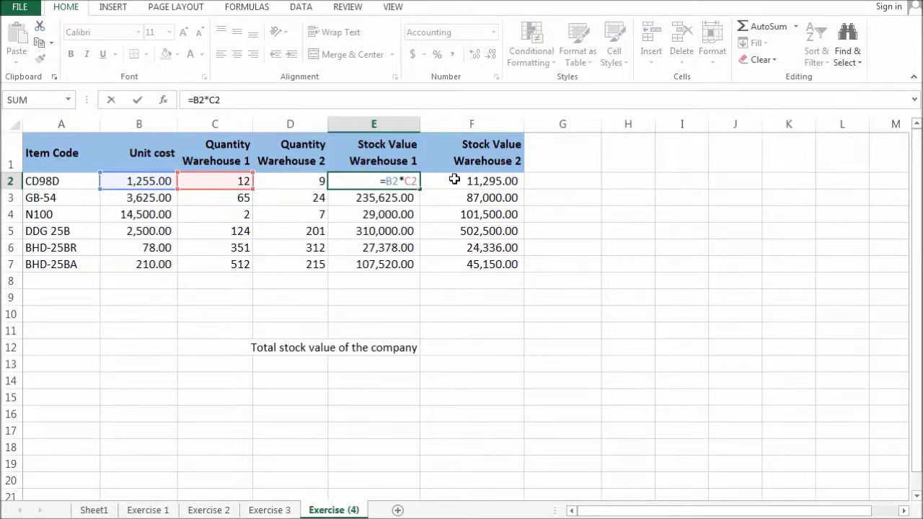
key("Return")
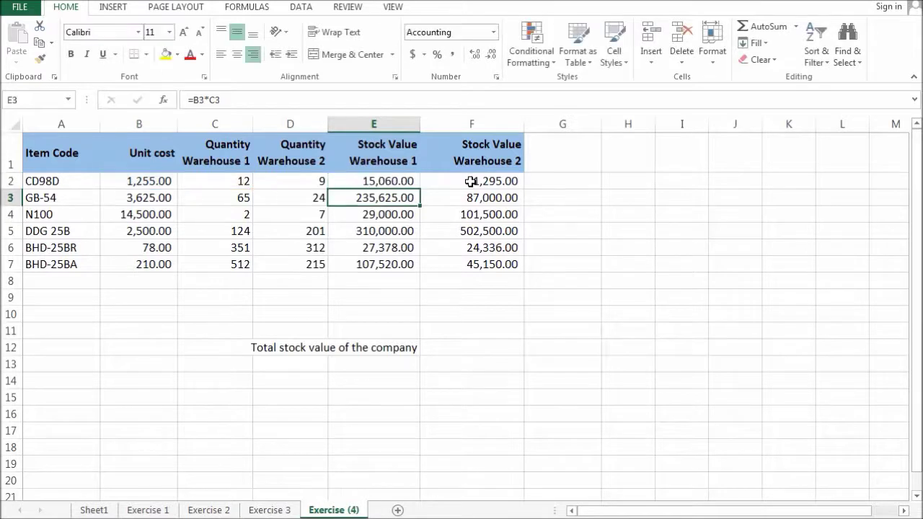
left_click(489, 181)
double_click(491, 182)
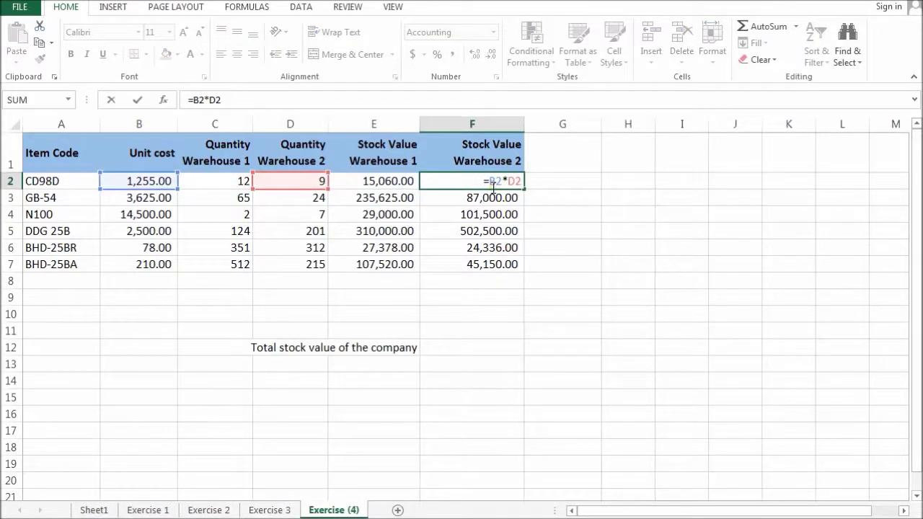
key("Return")
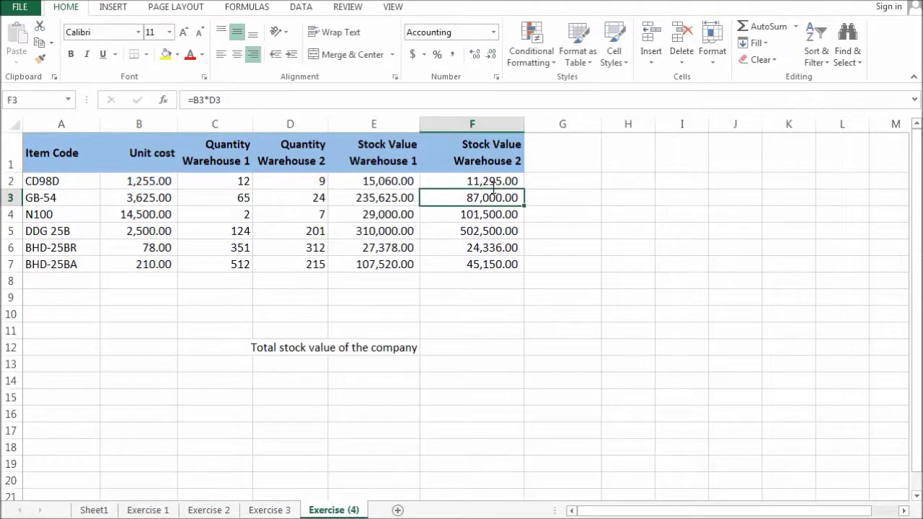
Check cells E8 and F8 directly beneath the two stock value columns
left_click(371, 285)
left_click(463, 279)
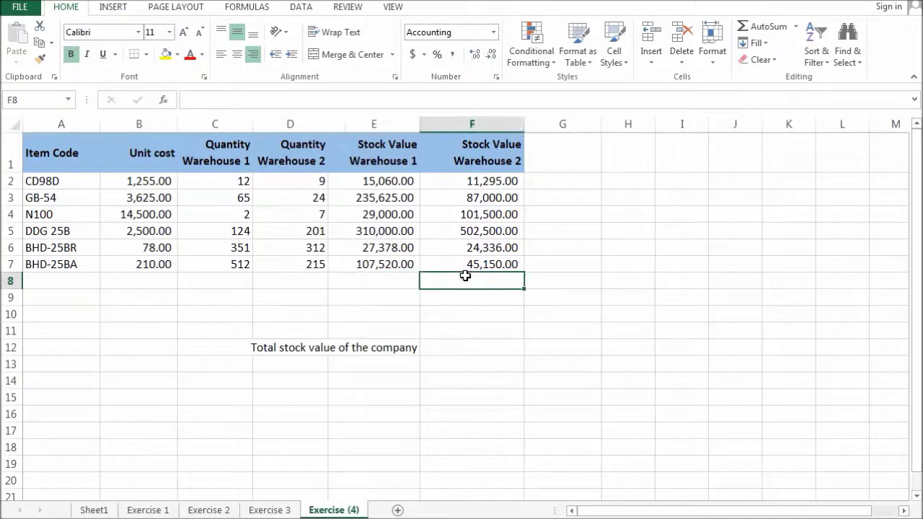
left_click(400, 286)
left_click(452, 282)
Enter =SUM(E2:F7) in F12 to total the company's stock value across both warehouses
left_click(476, 348)
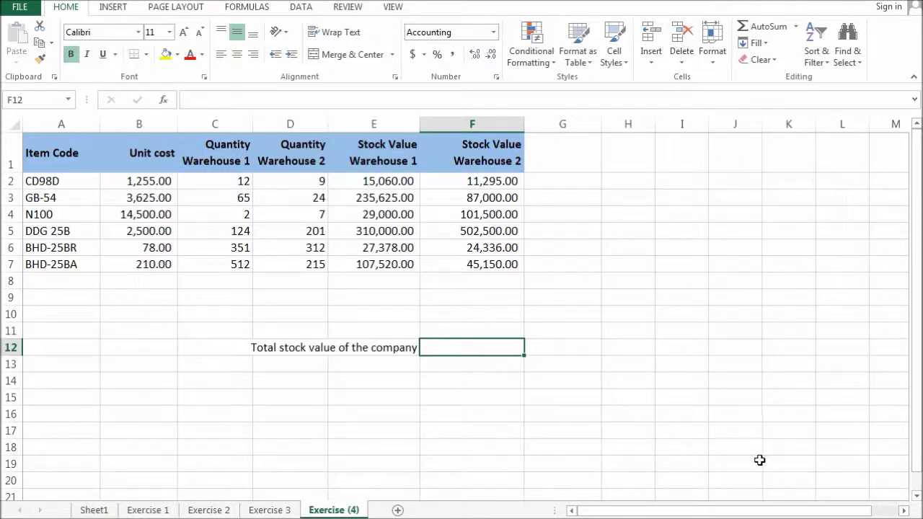
type("=")
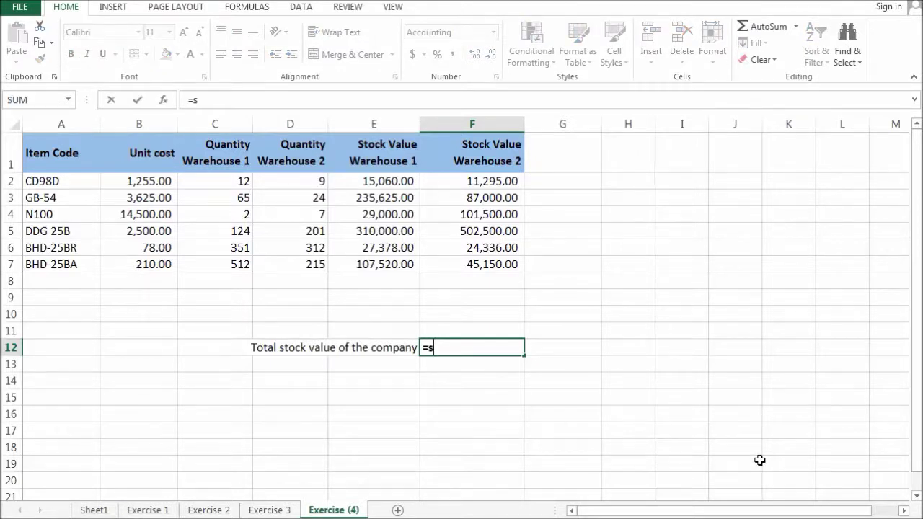
type("s")
key("BackSpace")
type("S")
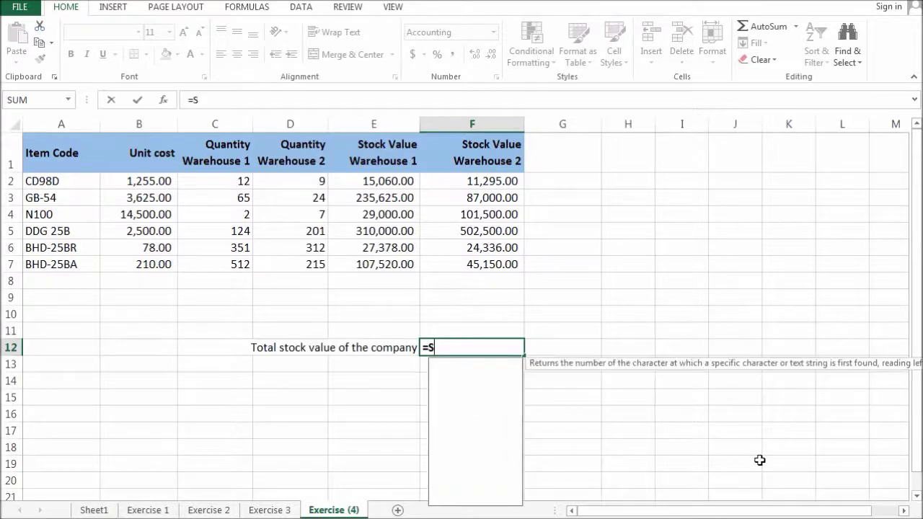
type("UM(")
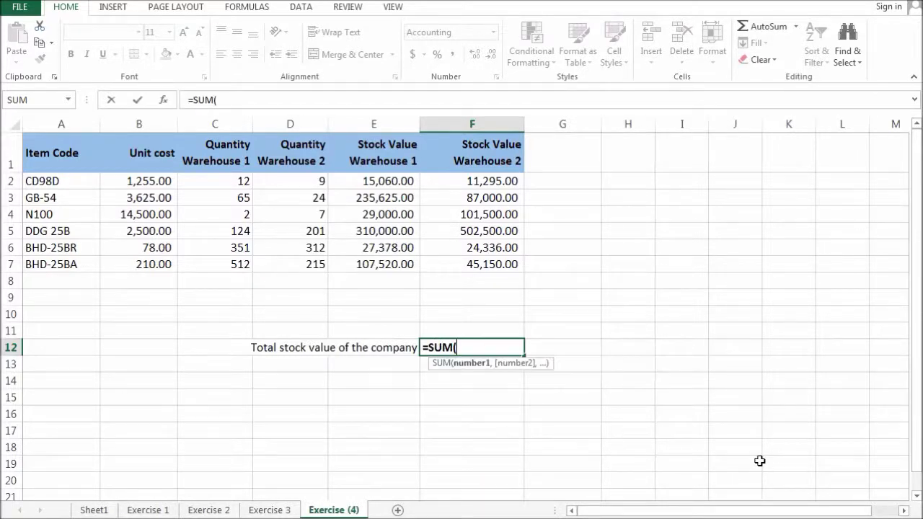
left_click_drag(373, 181, 481, 264)
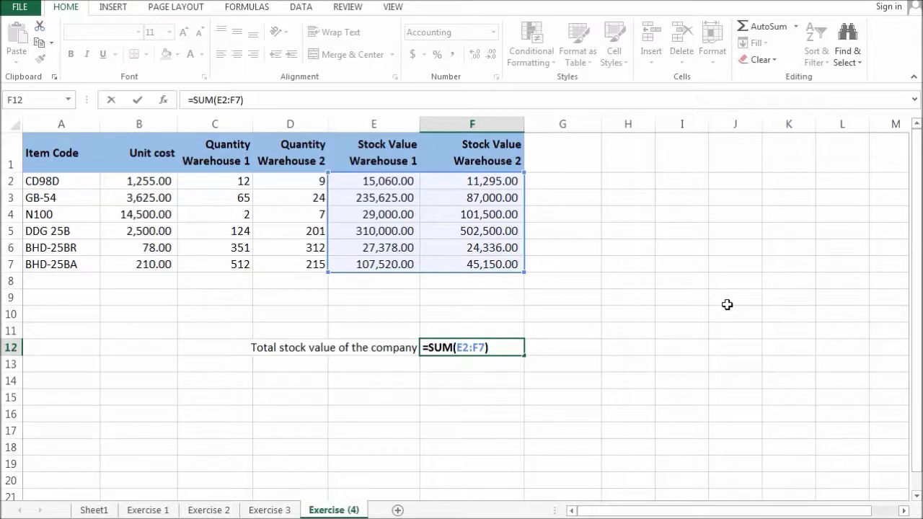
type(")")
key("Return")
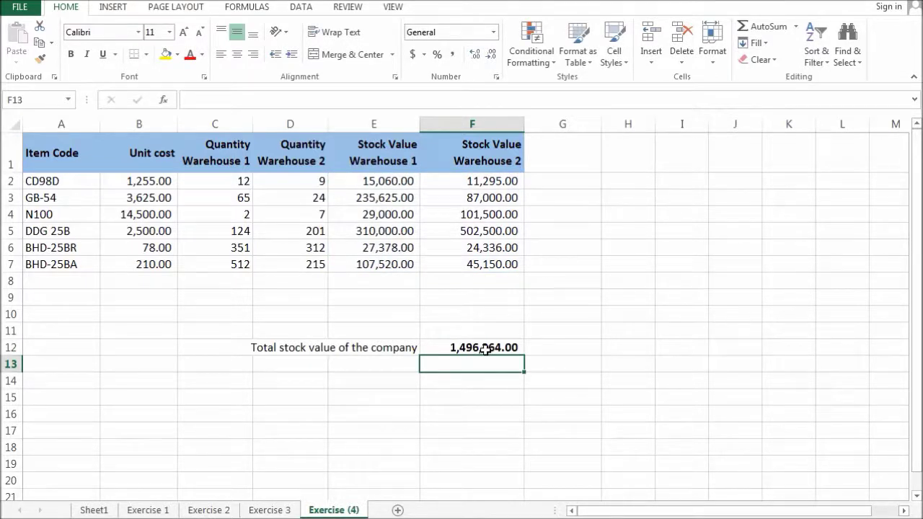
Review the range used by the total stock value formula in F12
left_click(485, 349)
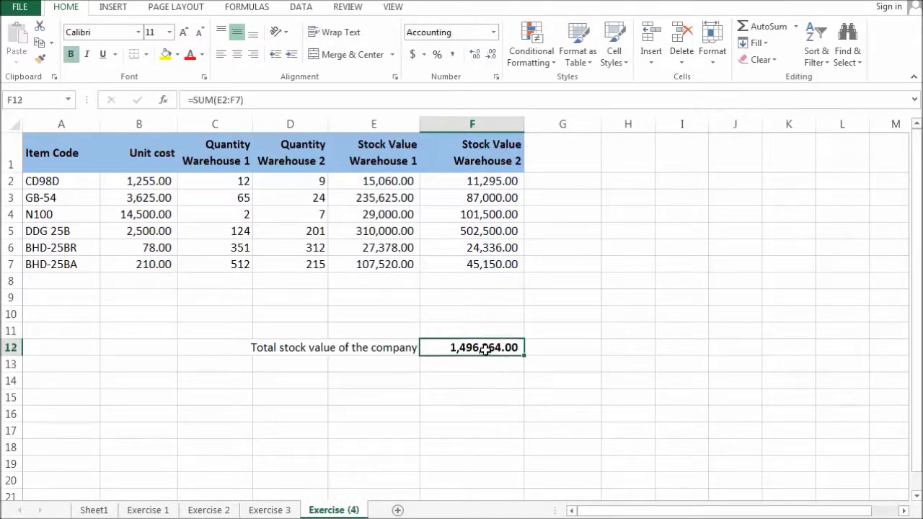
left_click(548, 344)
left_click(496, 347)
double_click(496, 347)
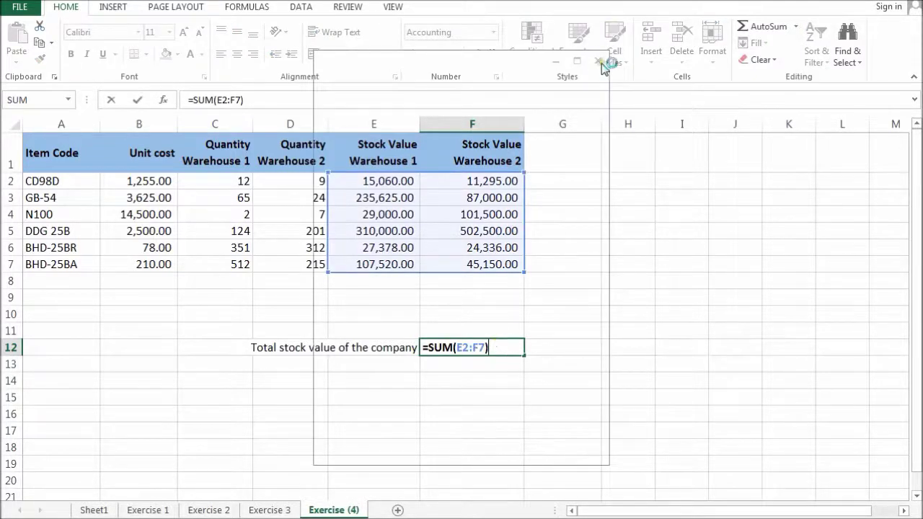
left_click(598, 62)
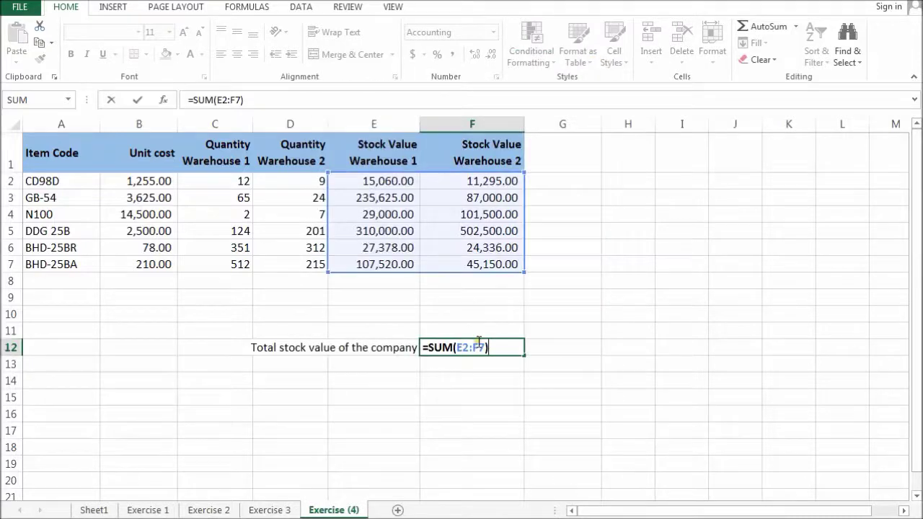
key("Return")
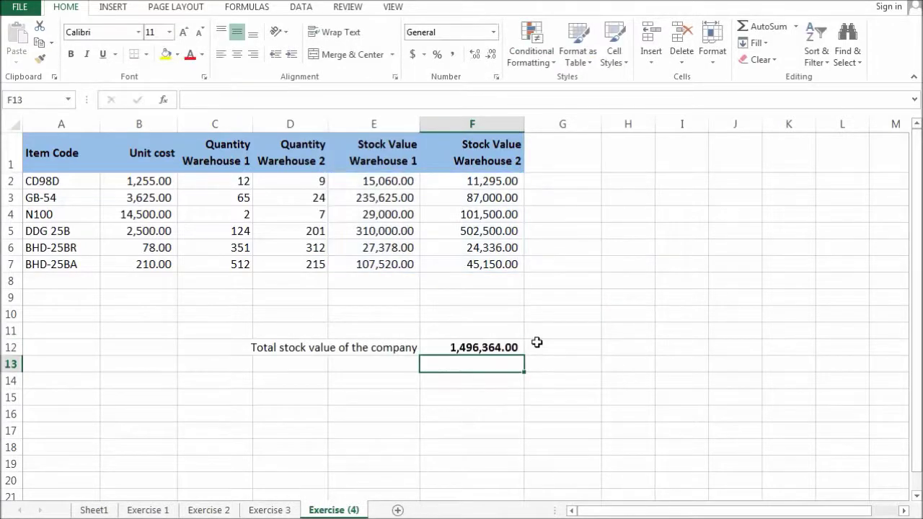
Use AutoSum on E2:F7 to total each warehouse's stock values in E8 and F8
left_click_drag(371, 180, 478, 266)
left_click(769, 27)
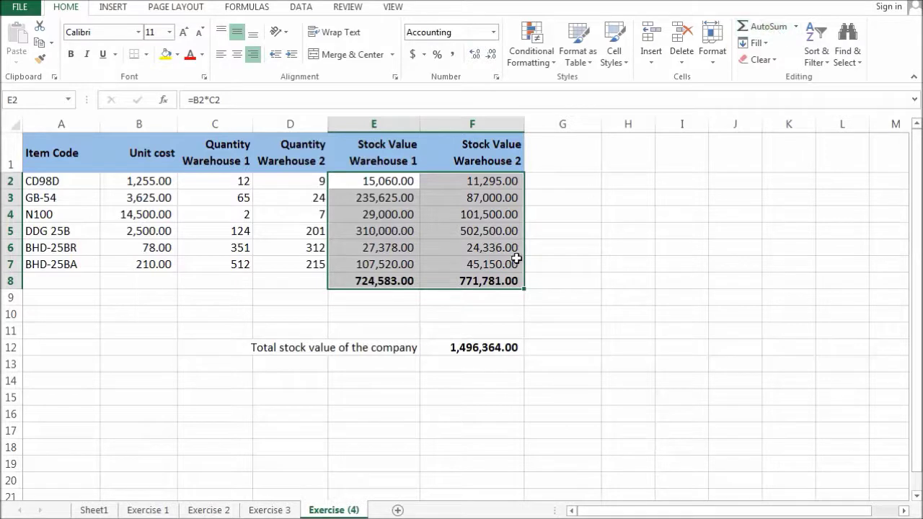
Inspect the SUM formulas and their ranges in the warehouse total cells E8 and F8
left_click(535, 283)
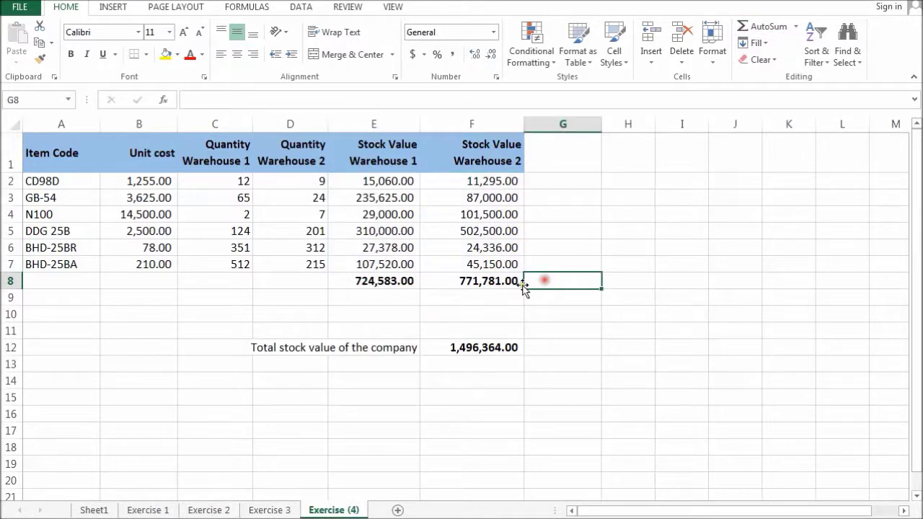
left_click(382, 282)
left_click(464, 282)
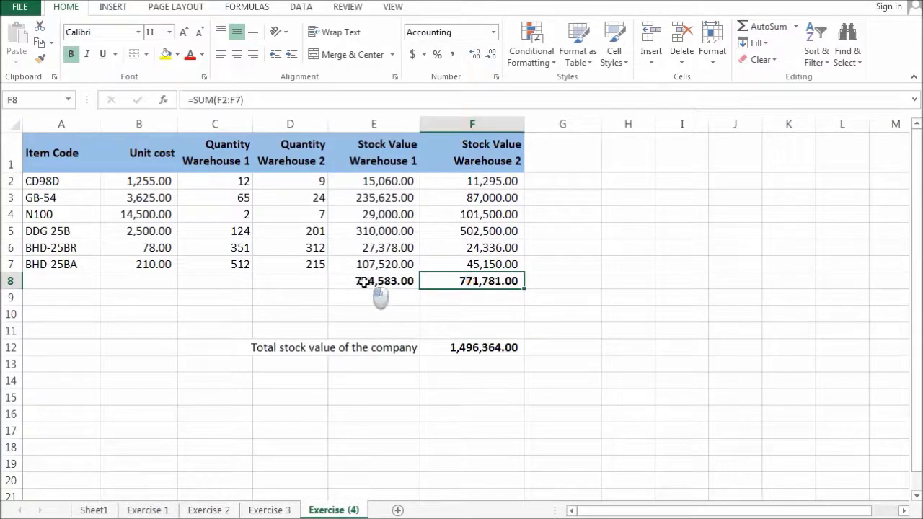
double_click(363, 281)
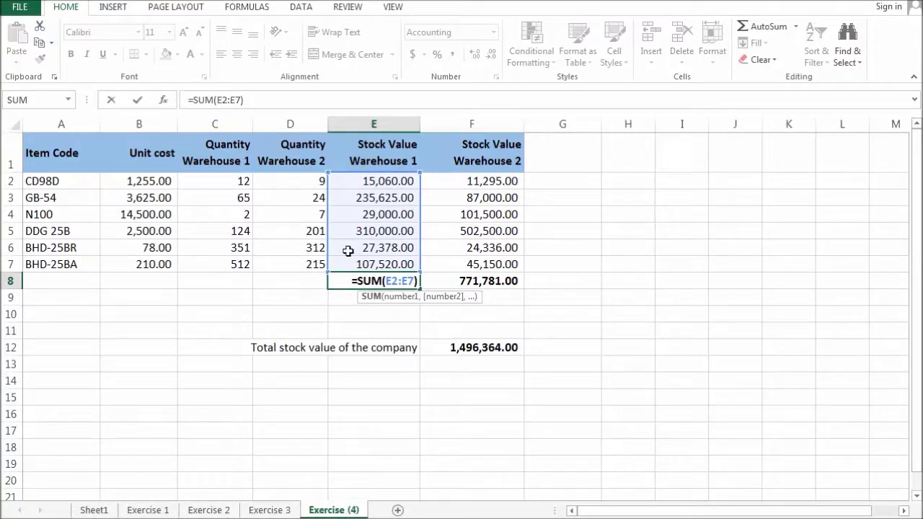
left_click(482, 284)
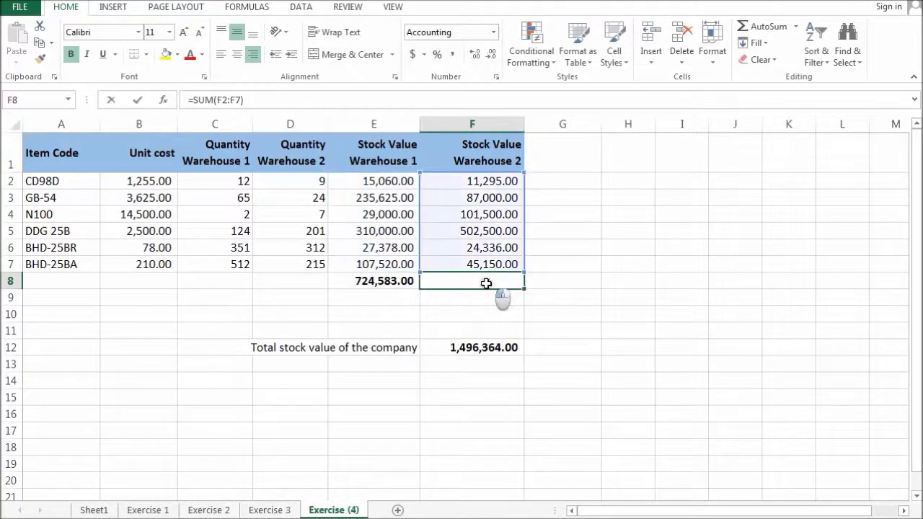
double_click(484, 283)
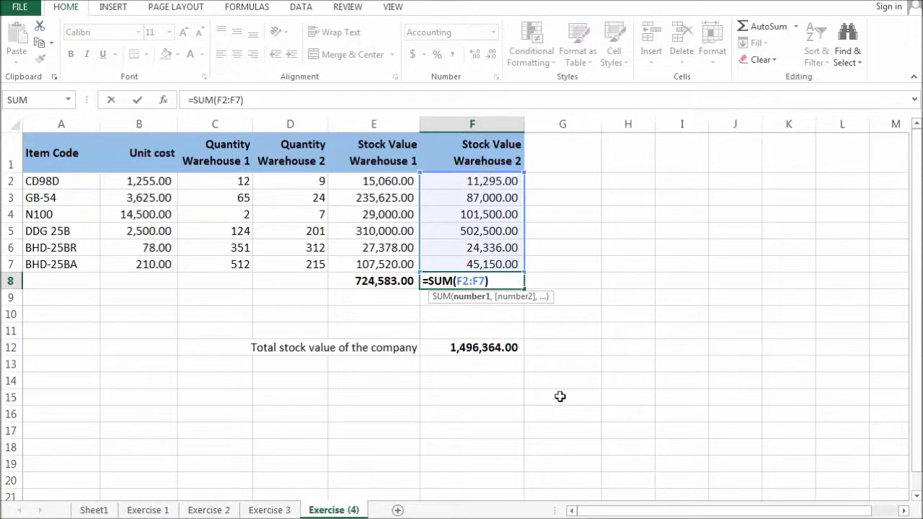
key("Escape")
Enter =E8+F8 in F9 to add the two warehouse totals
key("Return")
type("=")
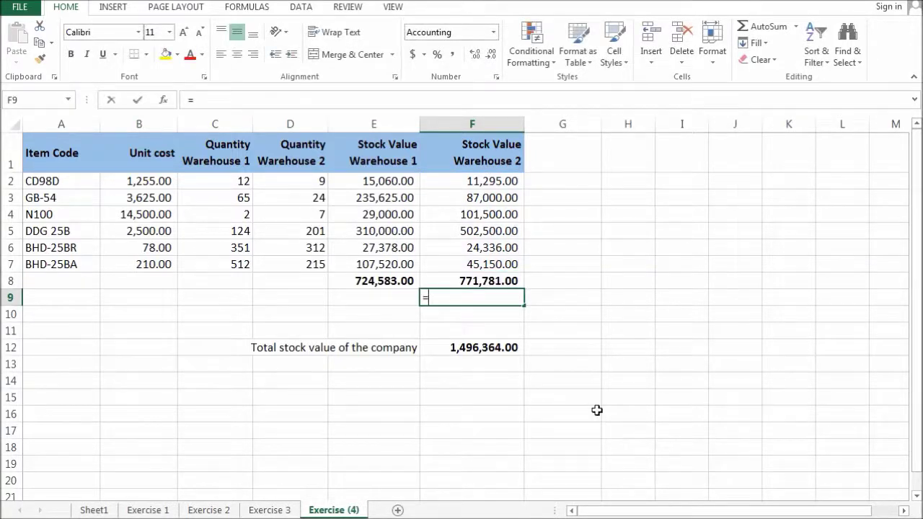
left_click(382, 282)
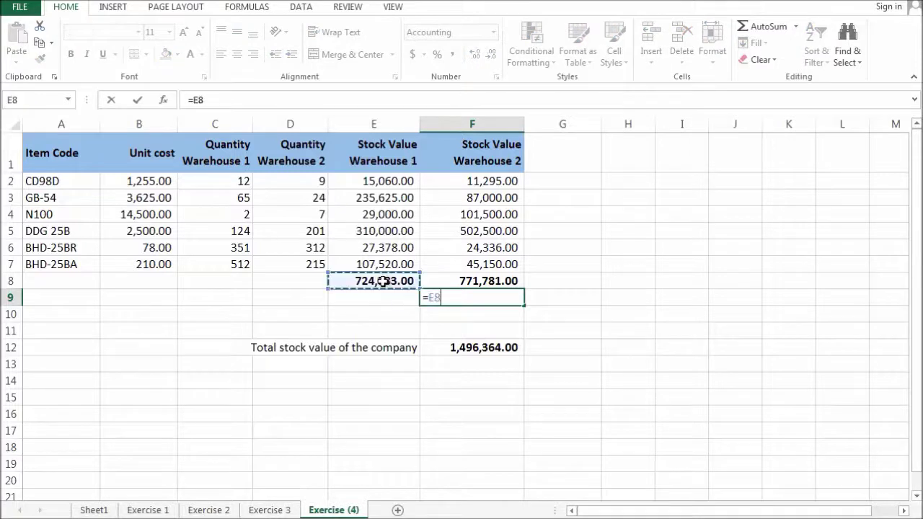
type("+")
left_click(477, 281)
key("Return")
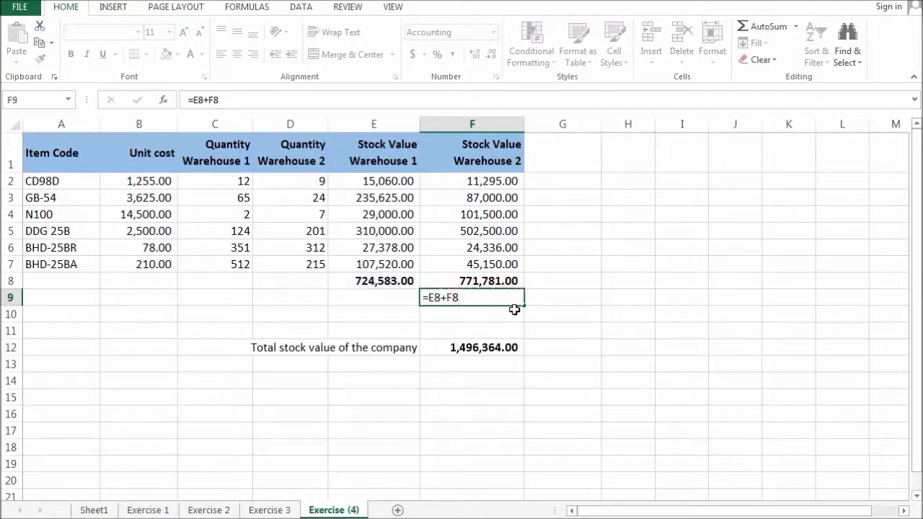
Compare the combined total in F9 with the company total in F12 and review the range in F12's formula
left_click(500, 298)
left_click(509, 369)
left_click(493, 297)
left_click(494, 346)
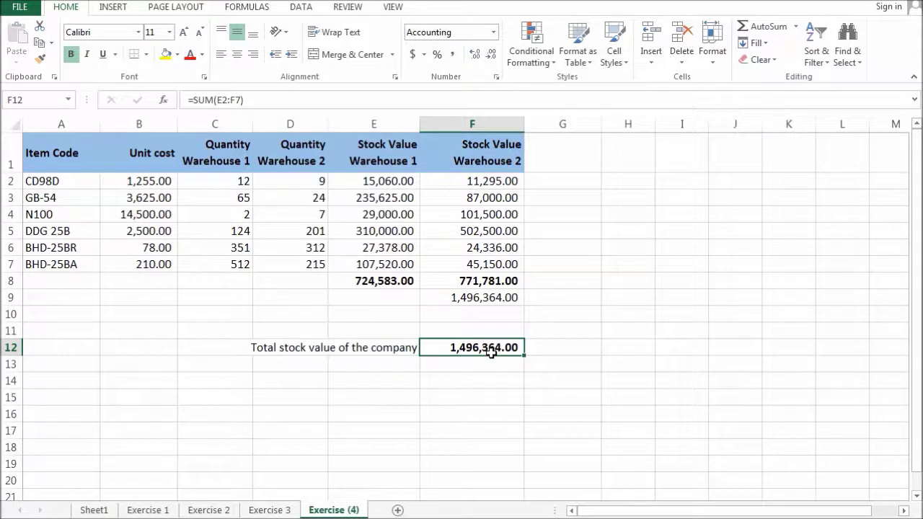
double_click(490, 350)
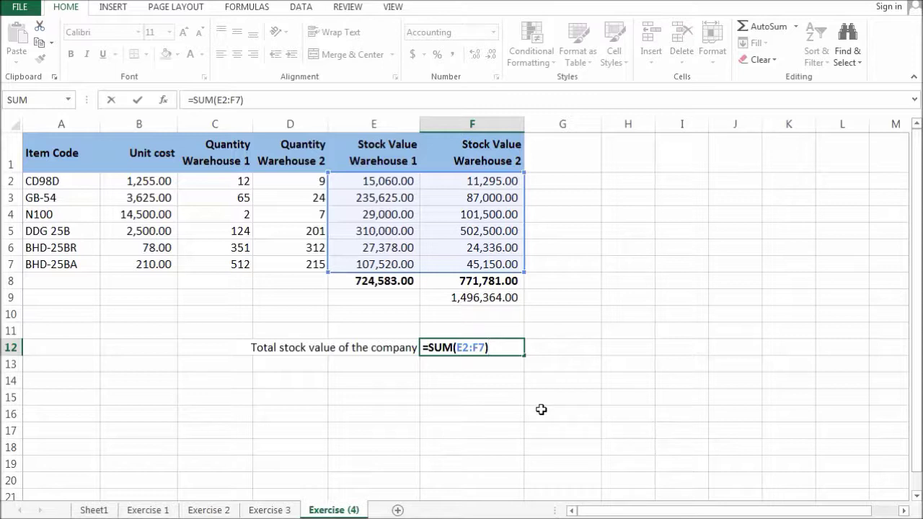
key("Return")
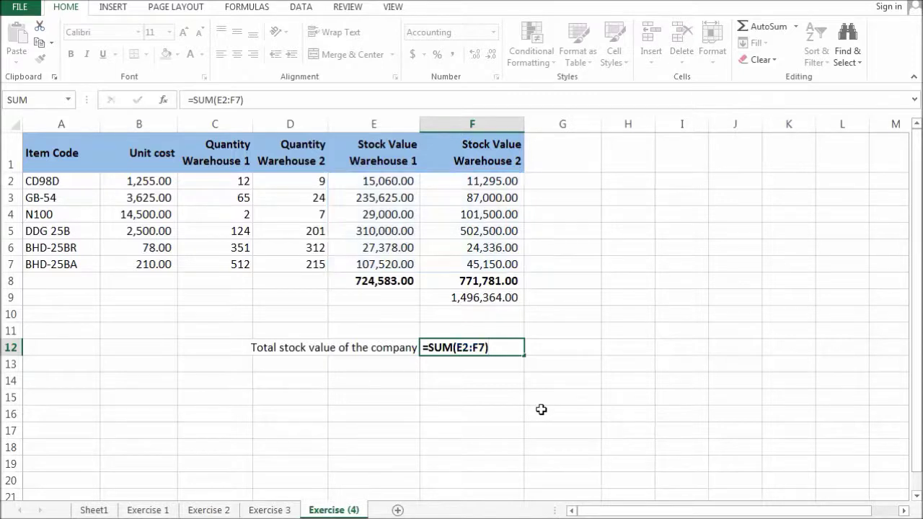